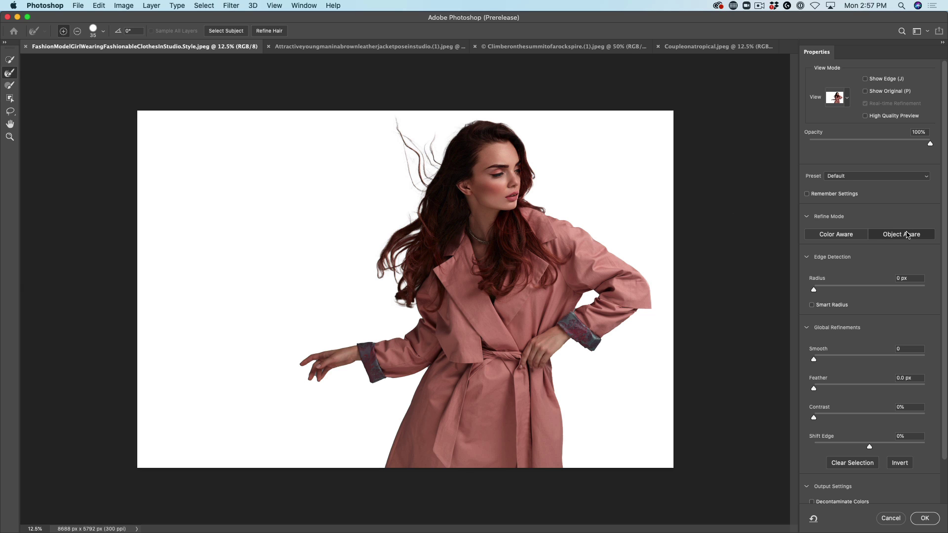
- Compare the refine modes by switching to Color Aware and back to Object Aware, accepting the edge changes
click(825, 236)
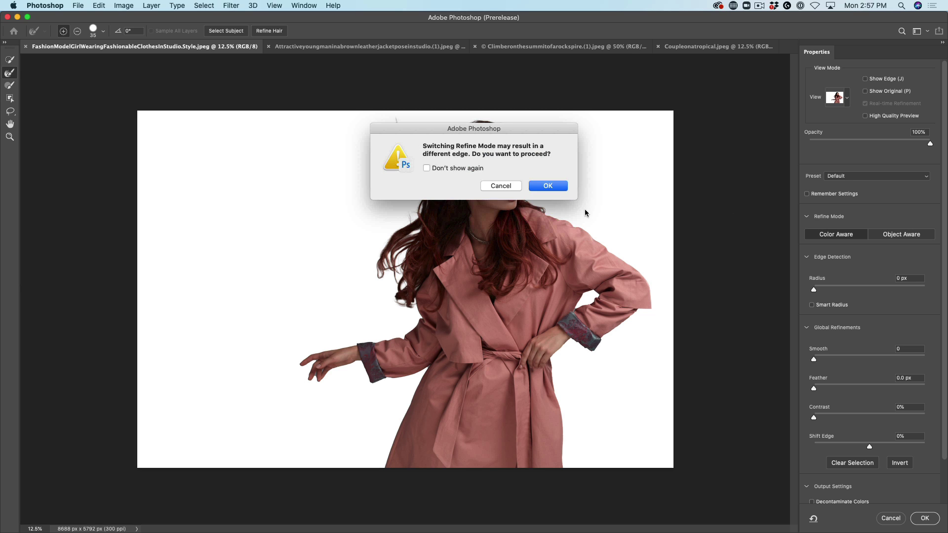
click(560, 191)
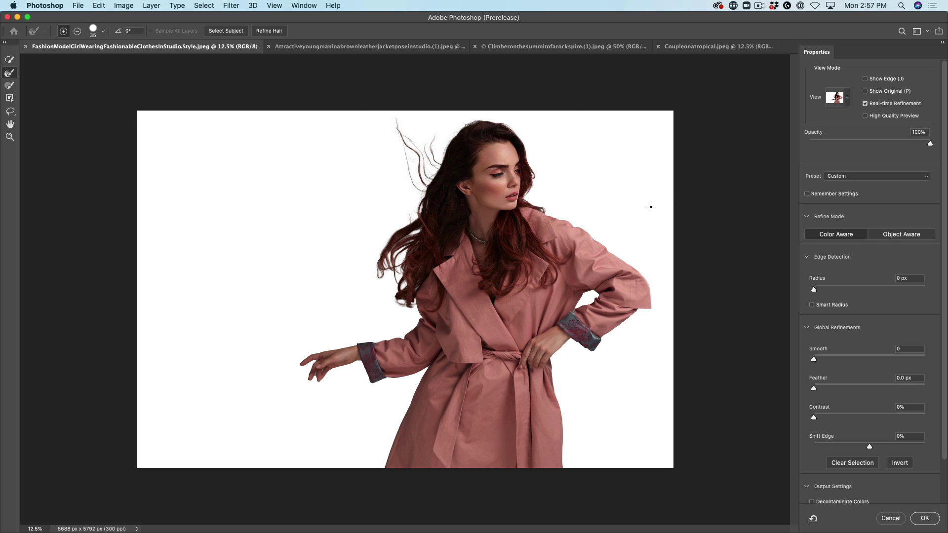
click(901, 235)
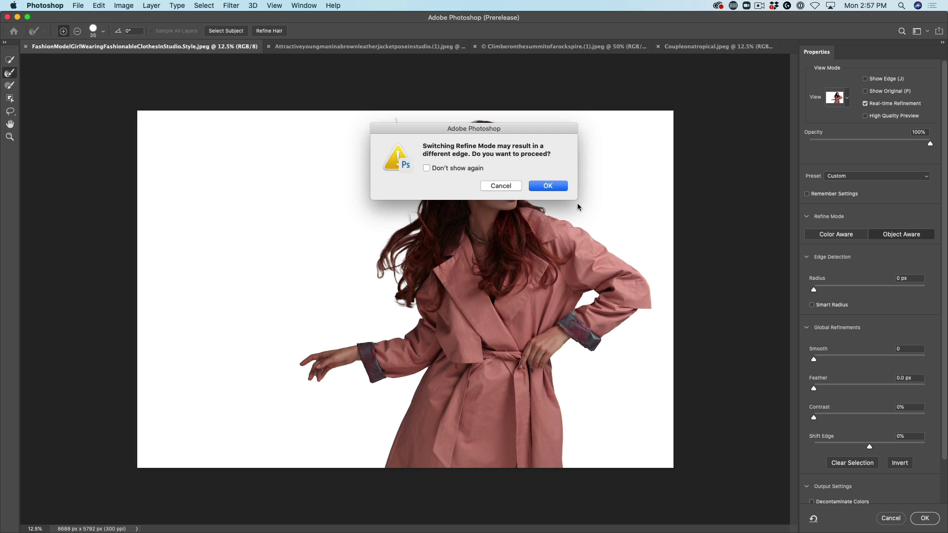
click(555, 187)
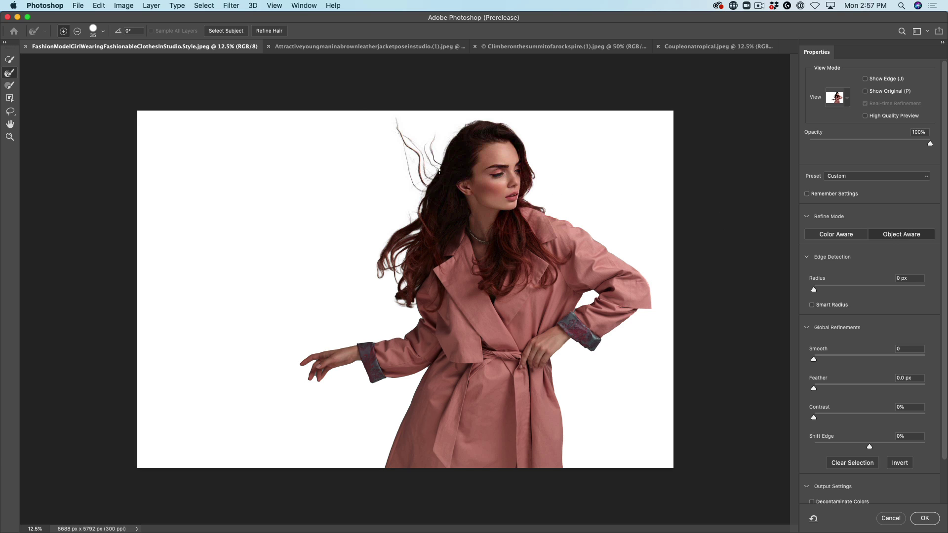
- Preview the woman's cutout on black and run Refine Hair on it
click(847, 100)
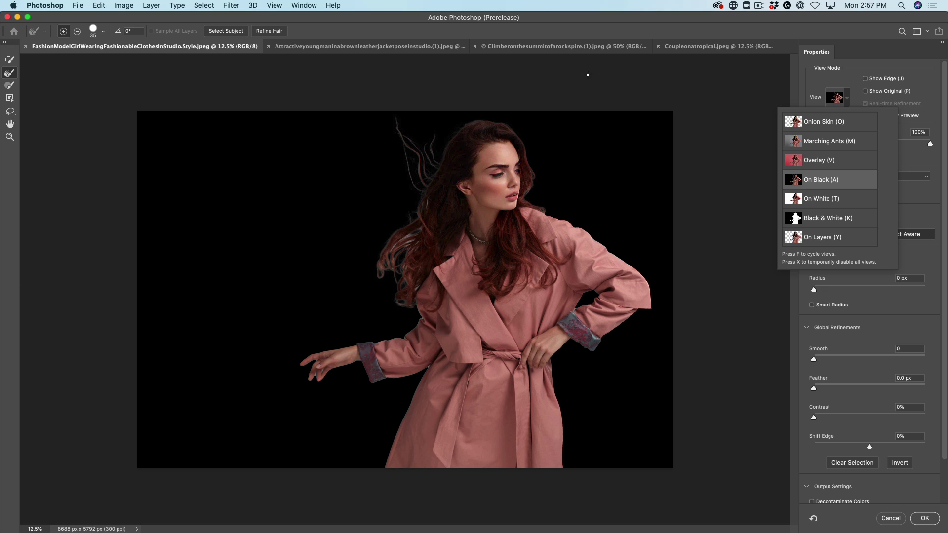
click(269, 33)
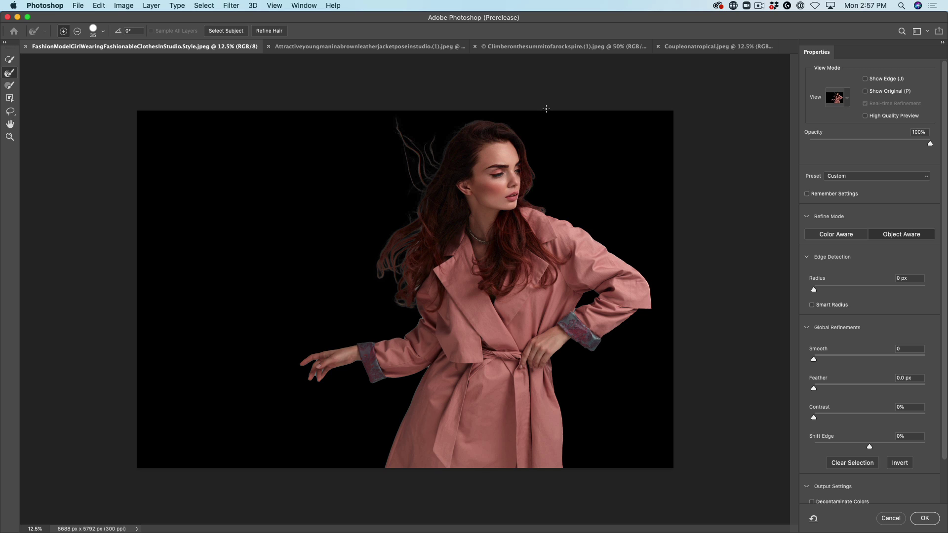
- Decontaminate the cutout's edge colors at 100% and output it to a new layer with layer mask
scroll(843, 502, down, 1)
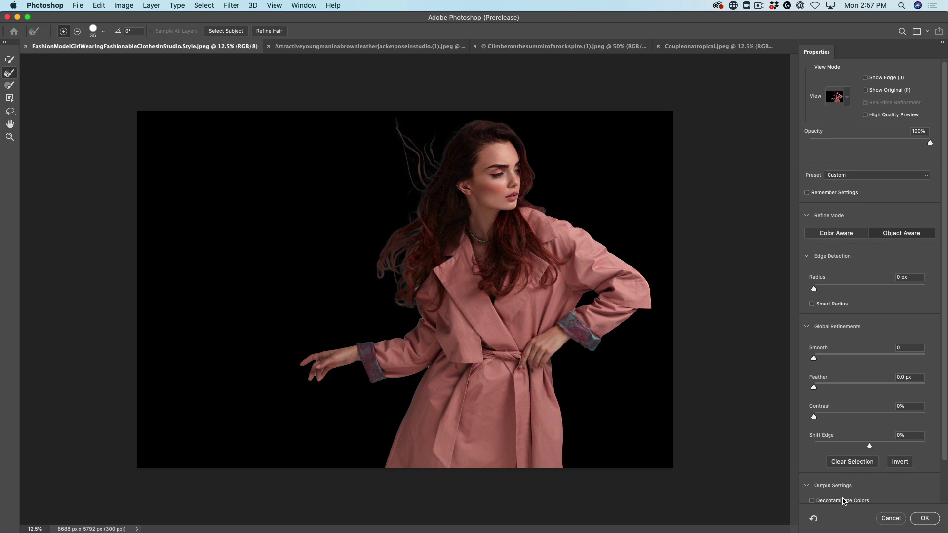
click(838, 501)
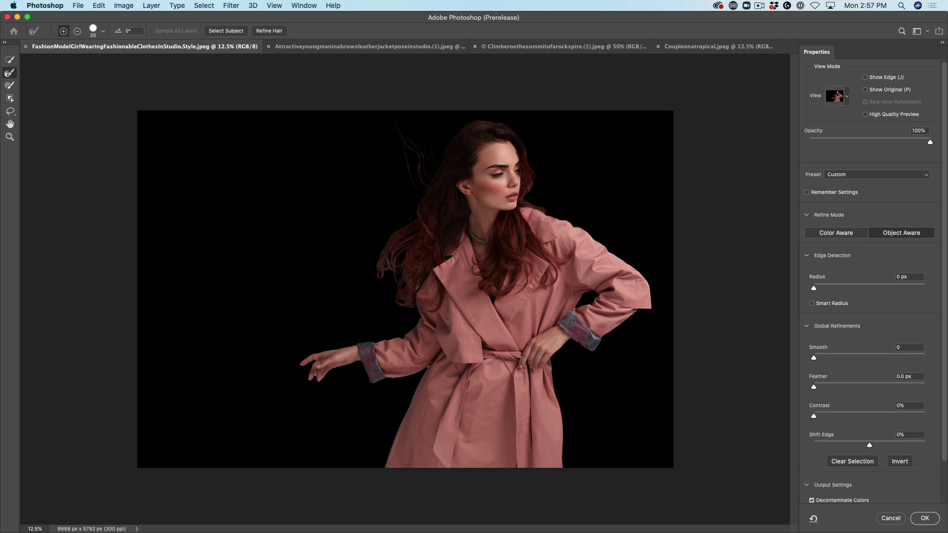
scroll(860, 304, down, 5)
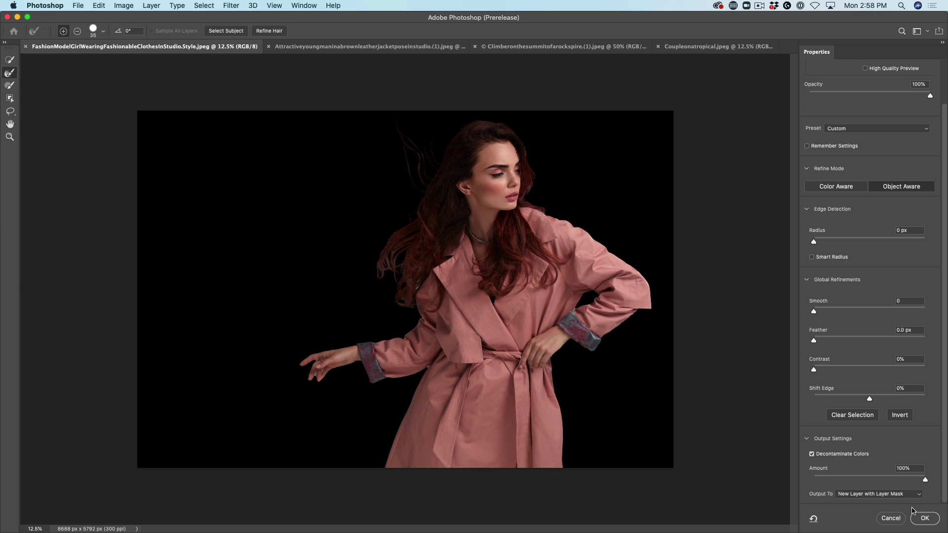
click(925, 519)
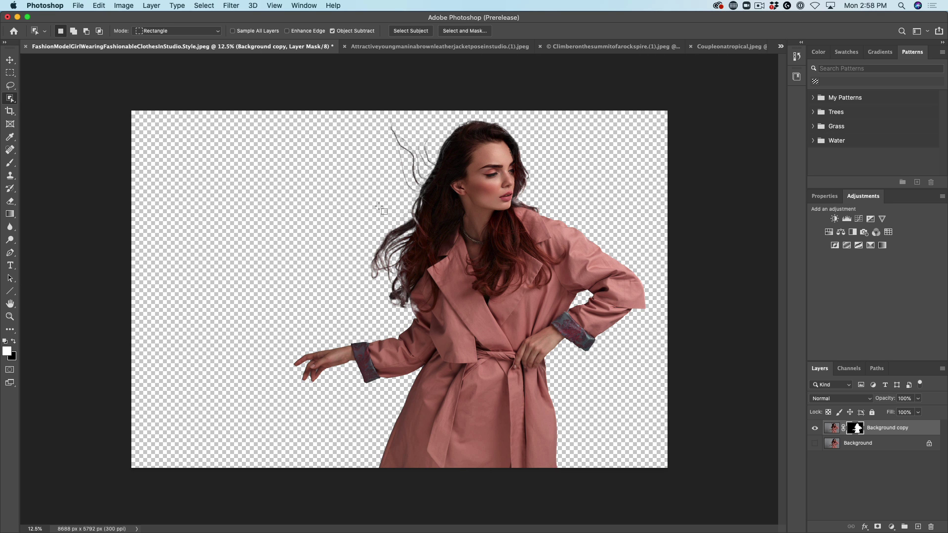
- Switch to the portrait of the man in the leather jacket, select him with Select Subject and enter Select and Mask
click(495, 48)
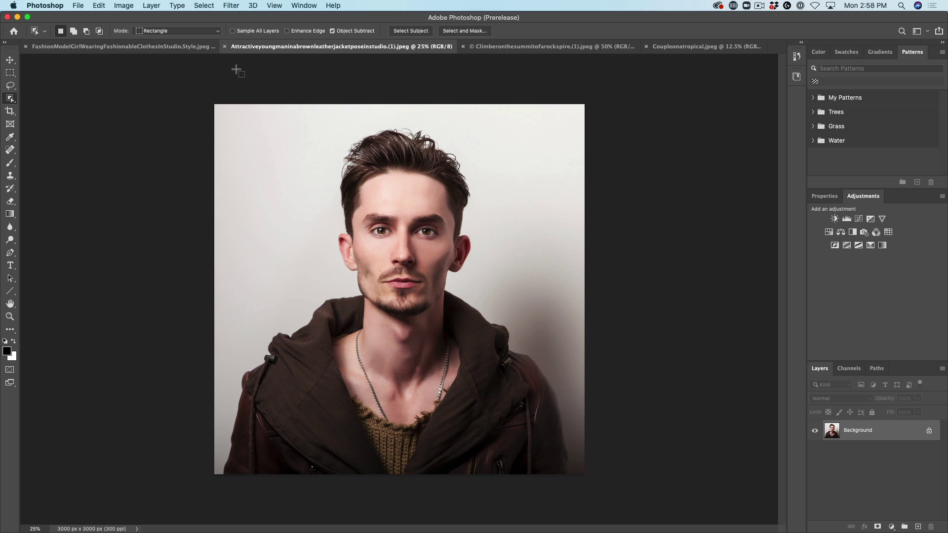
click(423, 32)
click(455, 32)
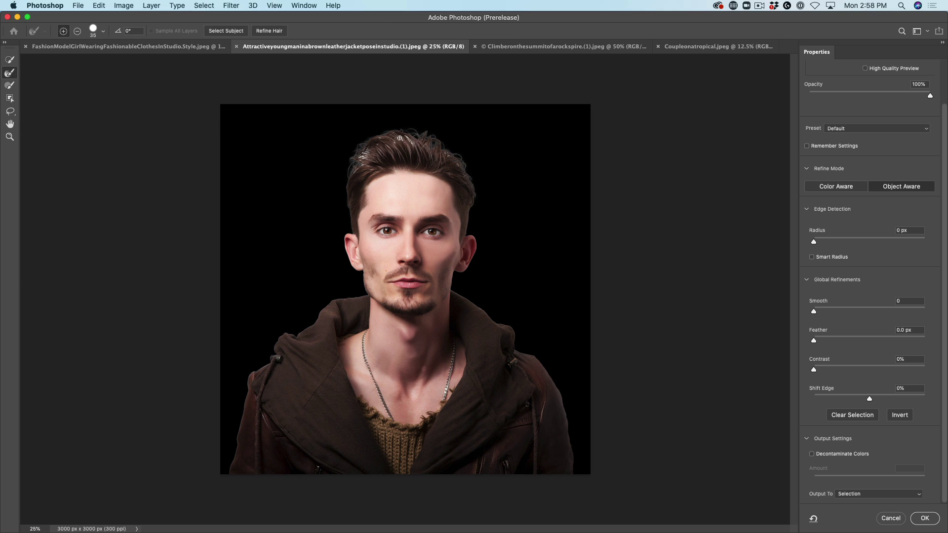
- Refine the man's hair, decontaminate colors at 100% and output the cutout to a new layer with layer mask
click(273, 32)
click(840, 455)
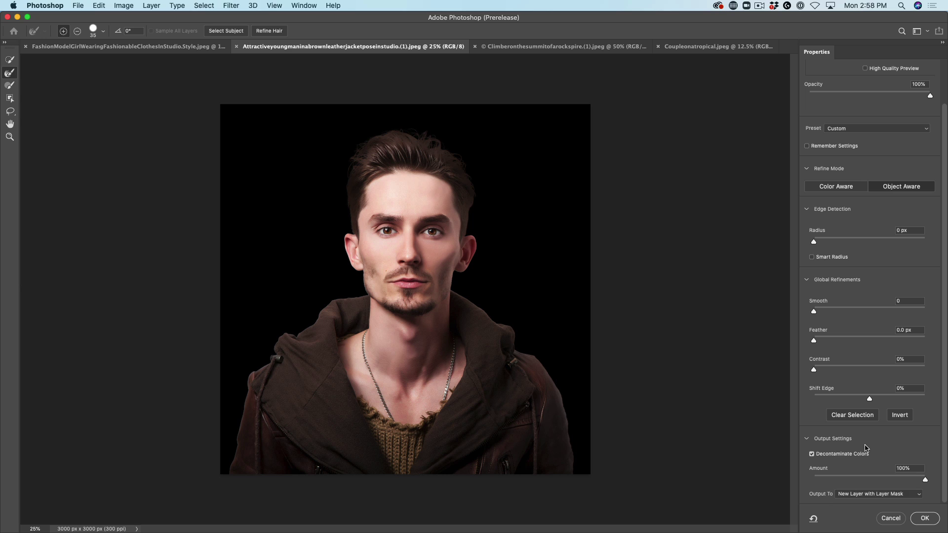
click(925, 518)
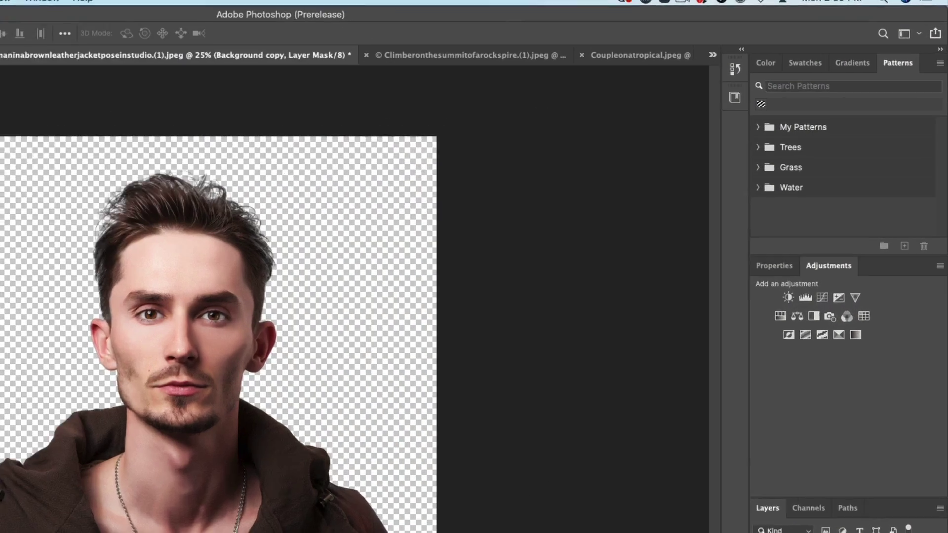
- Convert the masked Background copy layer to a smart object
right_click(879, 430)
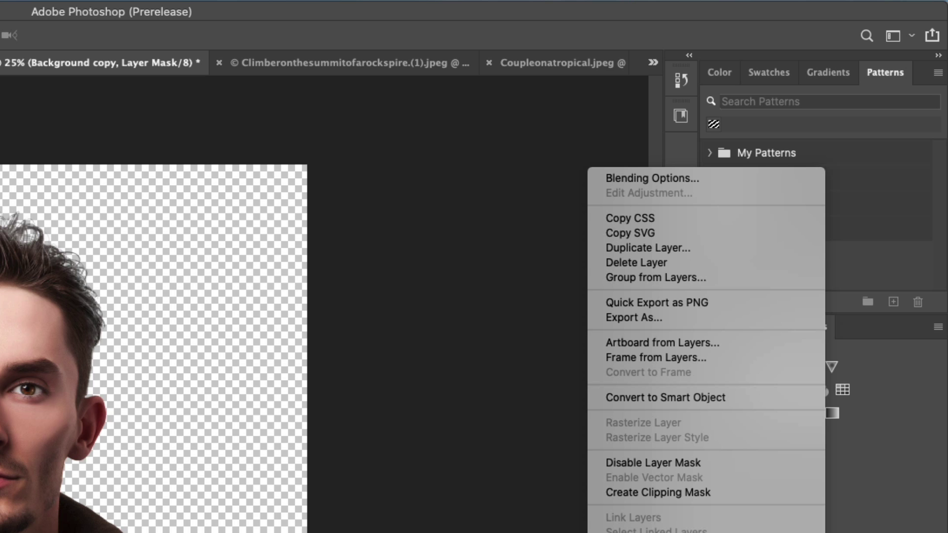
click(737, 398)
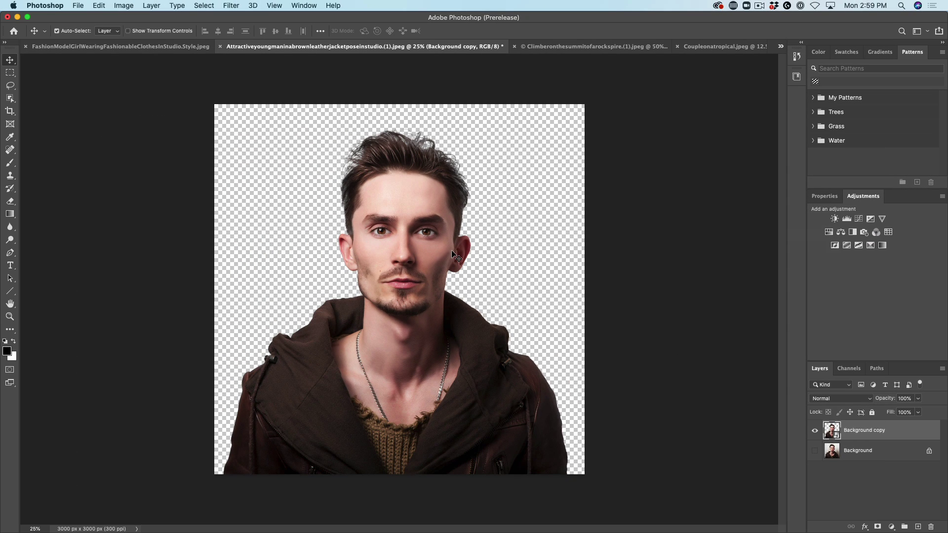
- Start a Warp transform on the man's cutout and split the grid with two vertical lines and one horizontal line at shoulder height
key(super+t)
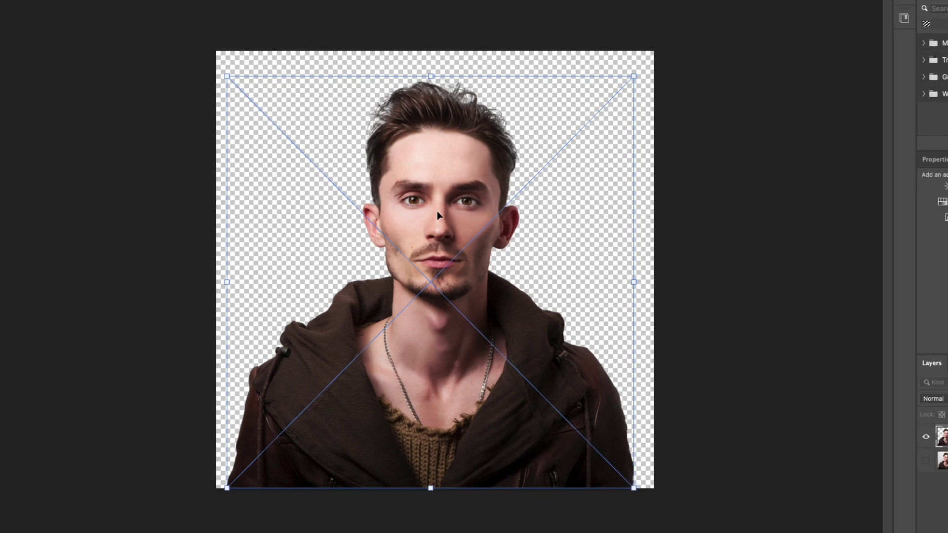
right_click(402, 226)
click(538, 306)
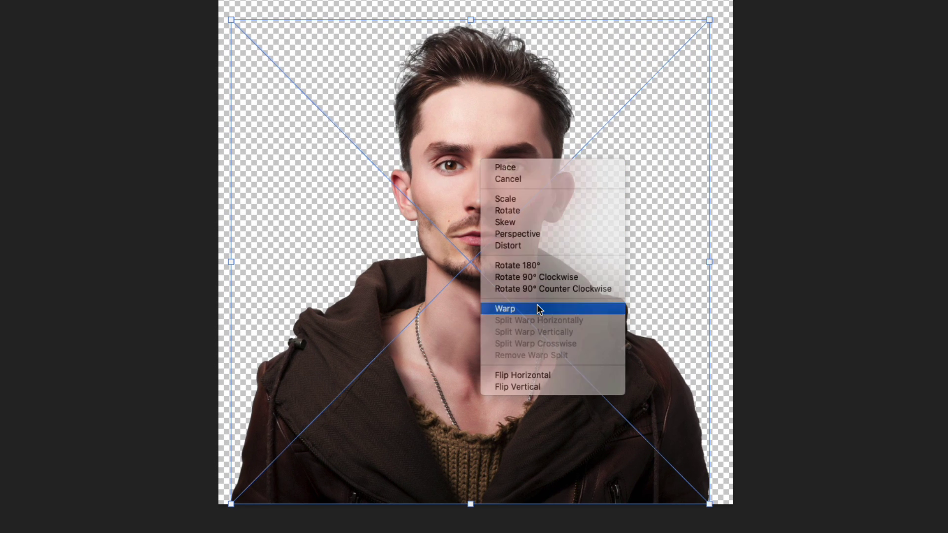
alt+click(335, 313)
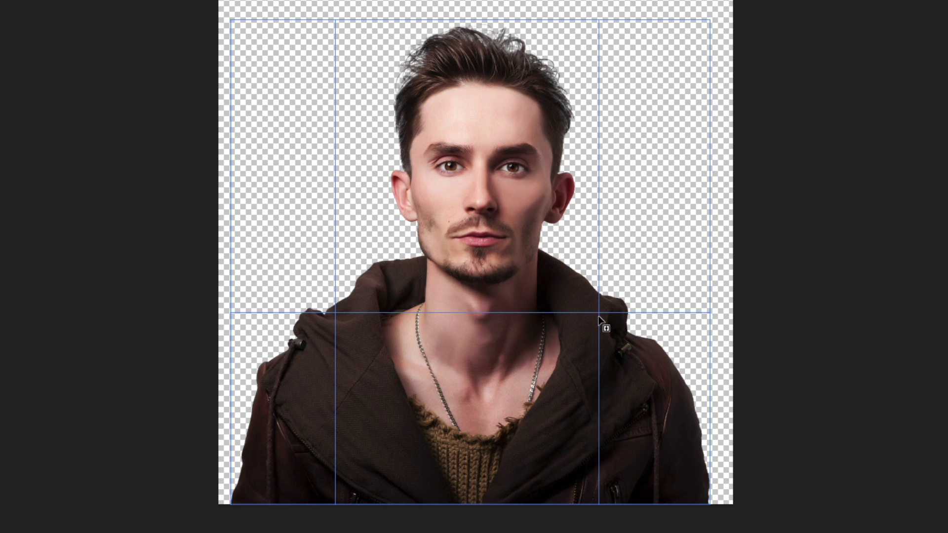
alt+click(601, 326)
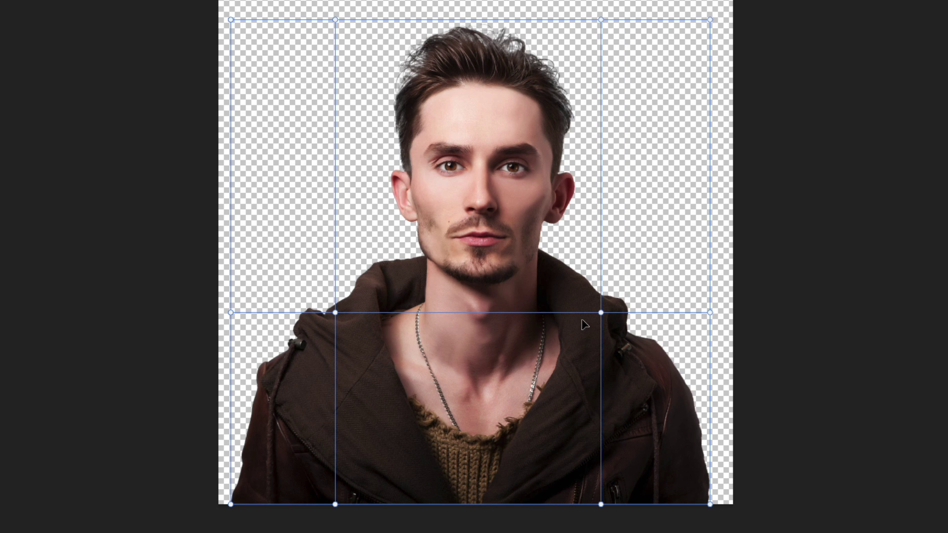
- Warp the man into a caricature by pulling both shoulder grid points inward and stretching the top of the head outward
drag(601, 312, 551, 360)
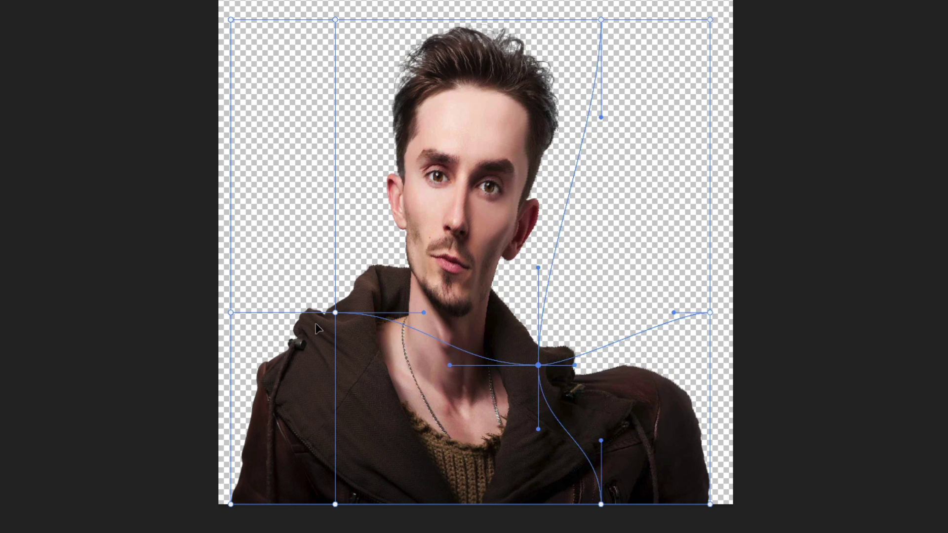
drag(335, 312, 424, 372)
drag(537, 124, 550, 102)
drag(455, 125, 357, 111)
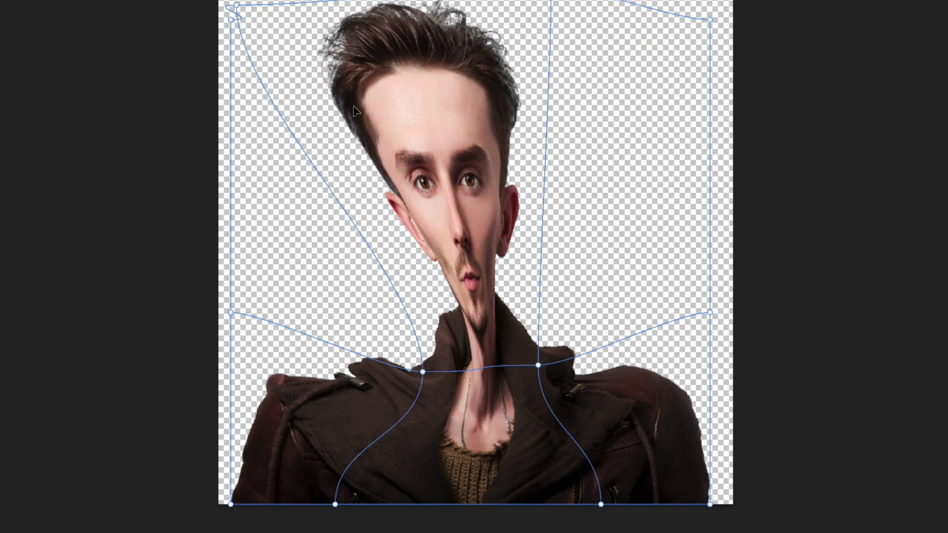
drag(627, 17, 691, 2)
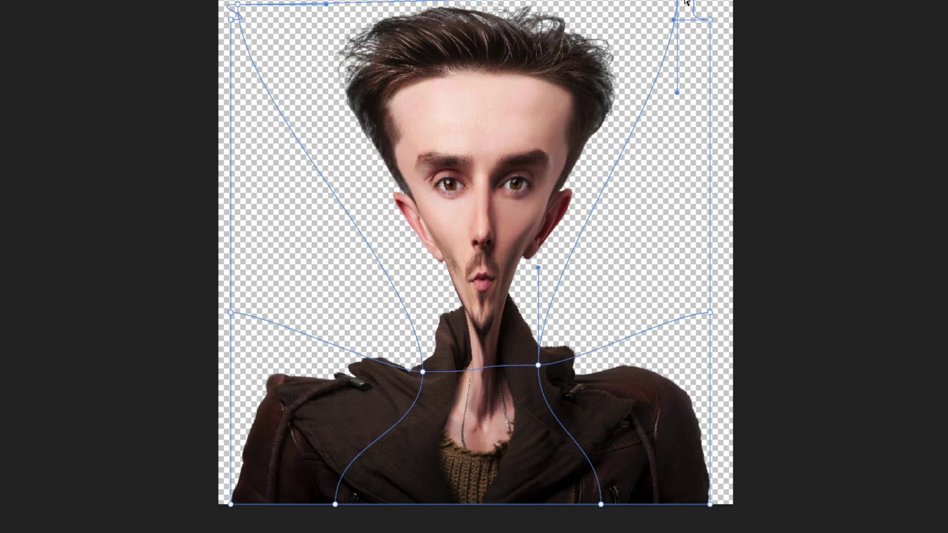
- Adjust the warp curves beside the face to widen the jaw and neck, and apply the warp
drag(558, 275, 574, 275)
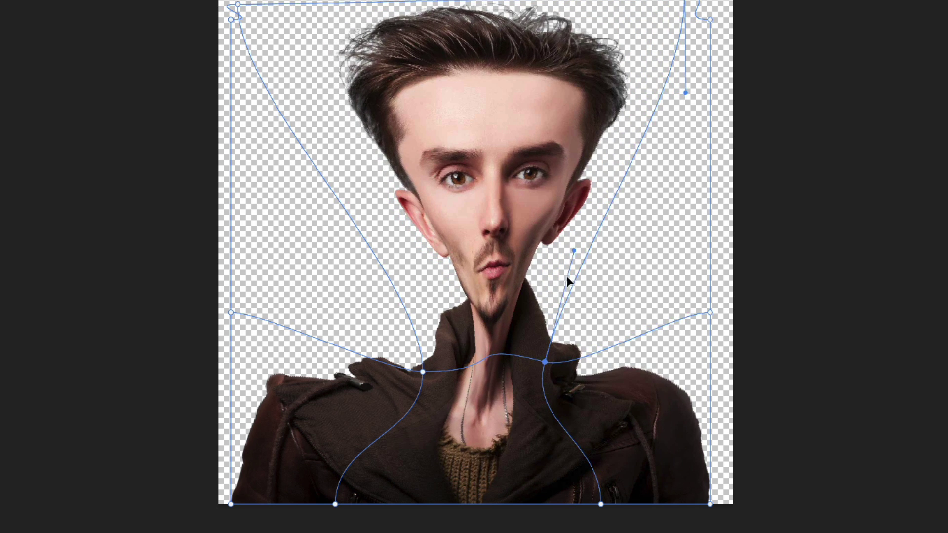
key(ctrl+z)
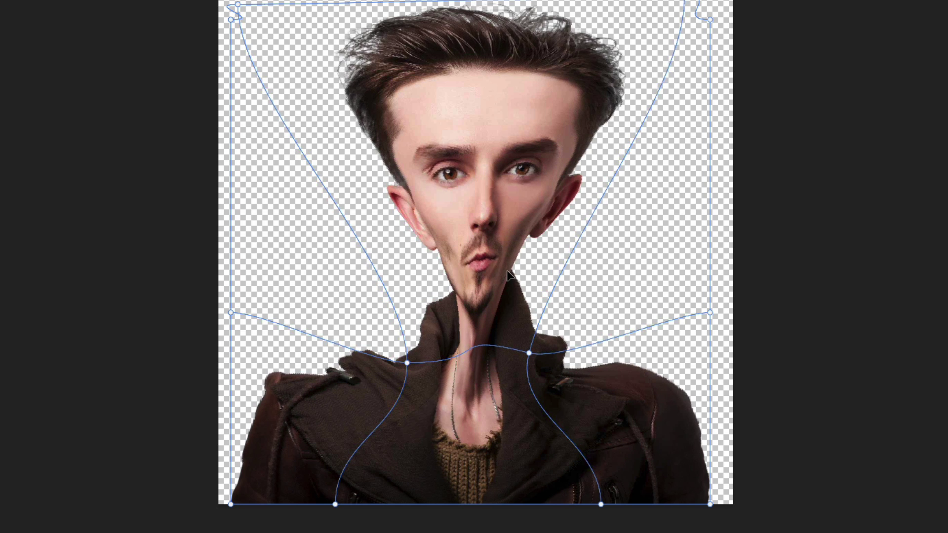
drag(572, 250, 617, 274)
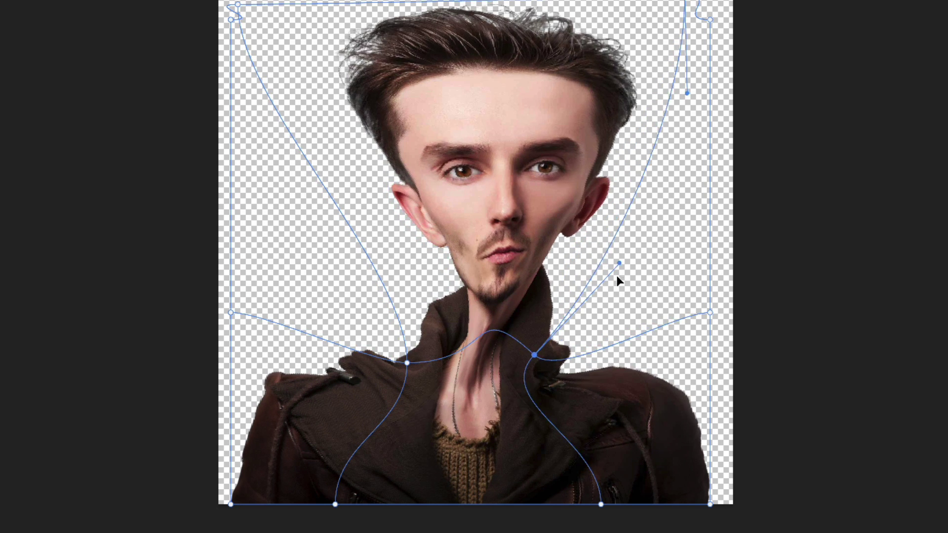
drag(391, 294, 339, 317)
drag(506, 249, 486, 249)
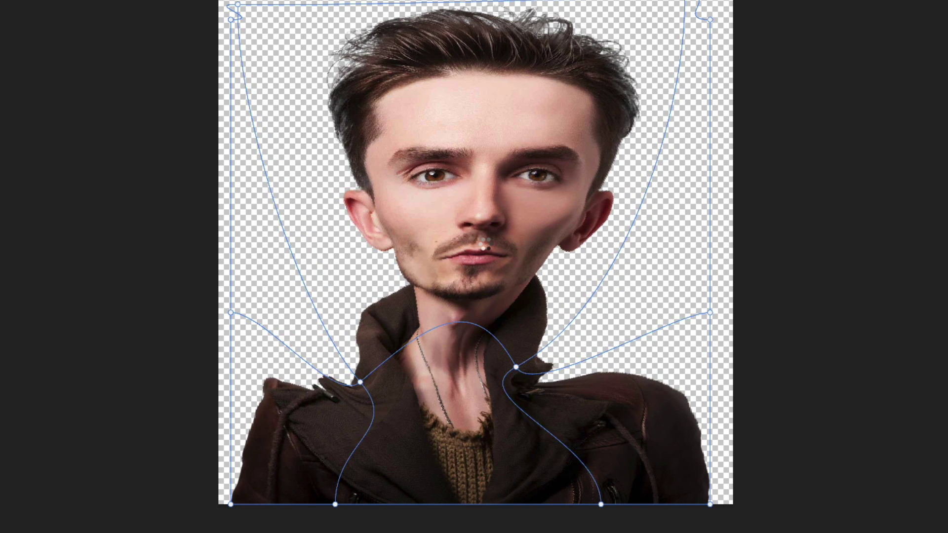
key(Return)
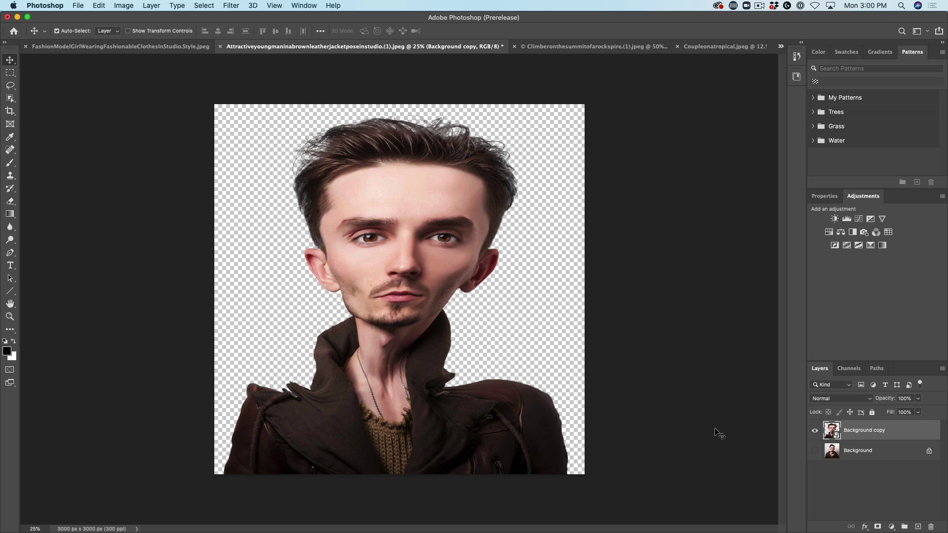
- Reset the smart object's transform and move the cutout back down to the canvas's bottom edge
right_click(862, 434)
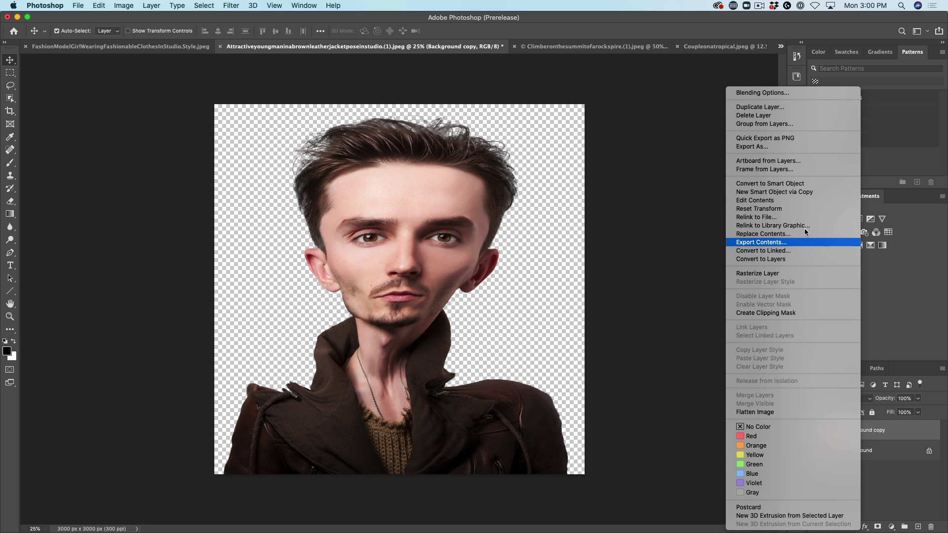
click(802, 208)
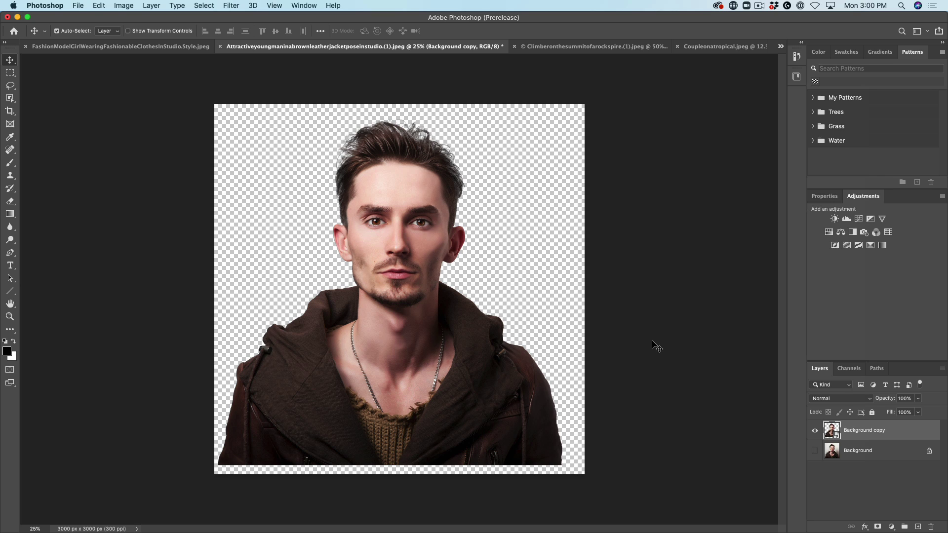
drag(516, 389, 520, 399)
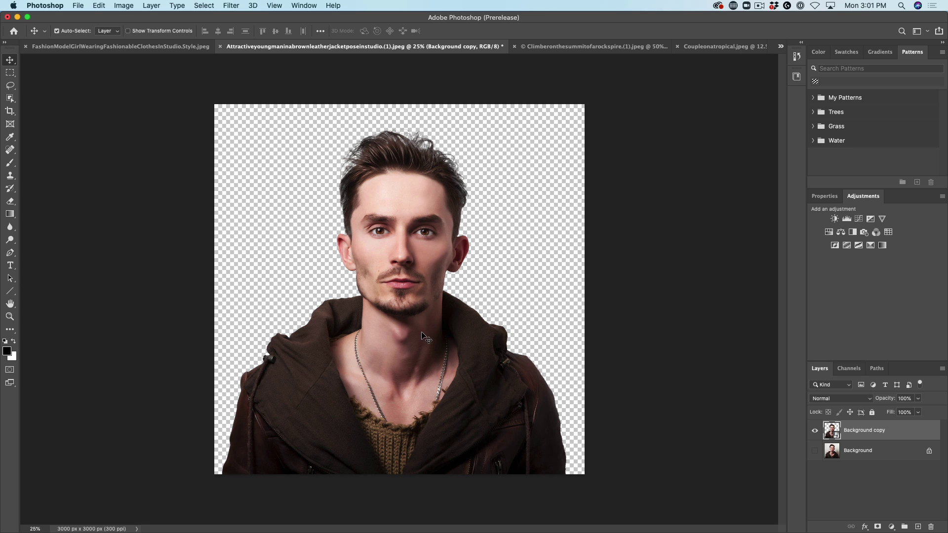
- Try Neural Filters Style Transfer on the man with the tattoo-skull and Starry Night styles, and switch Style Transfer off
click(298, 5)
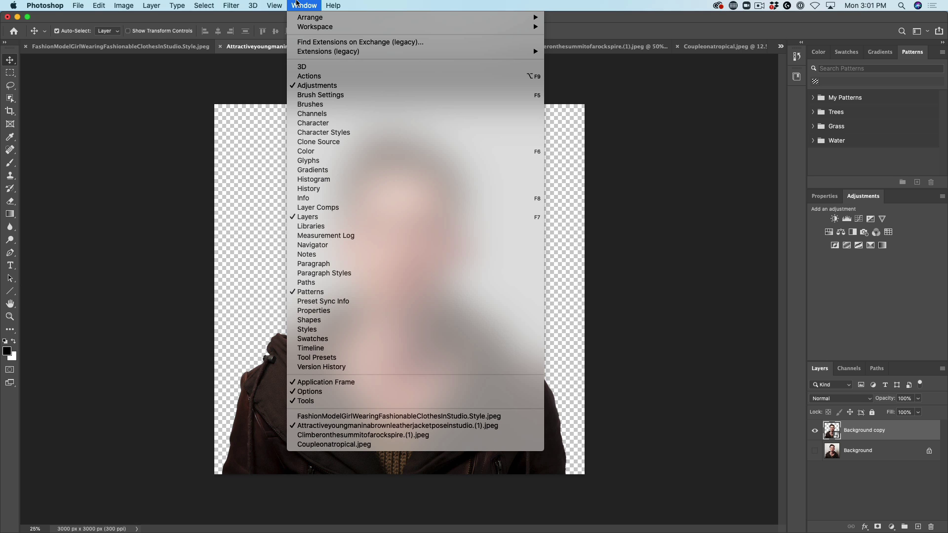
mouse_move(235, 5)
click(244, 48)
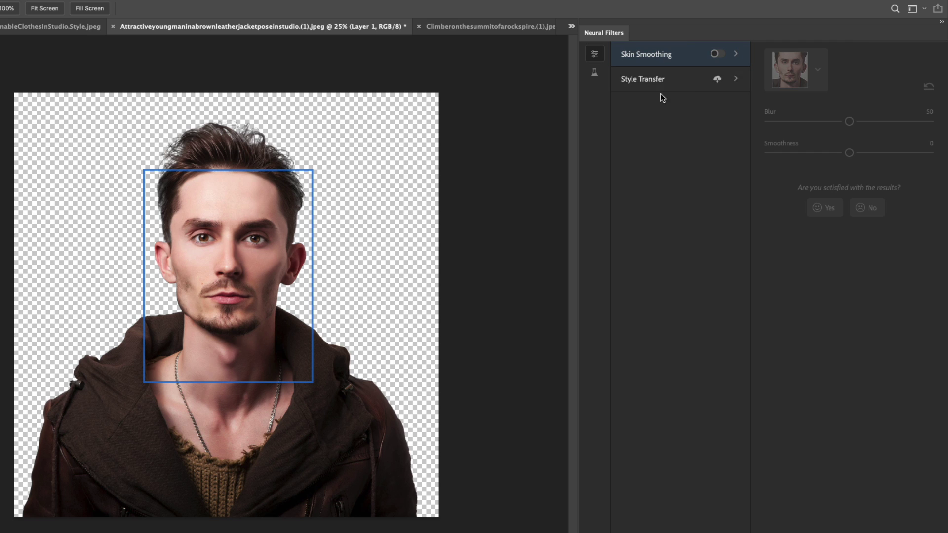
click(716, 78)
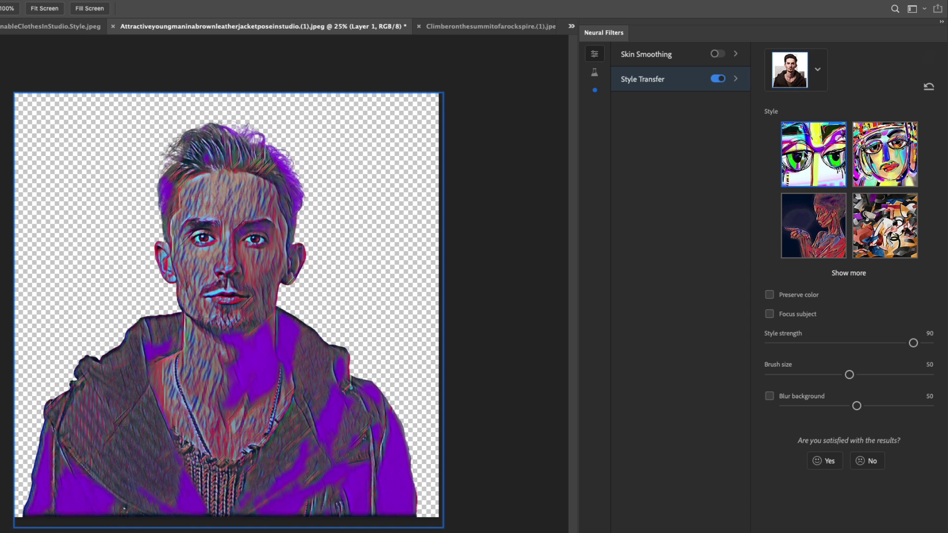
click(844, 273)
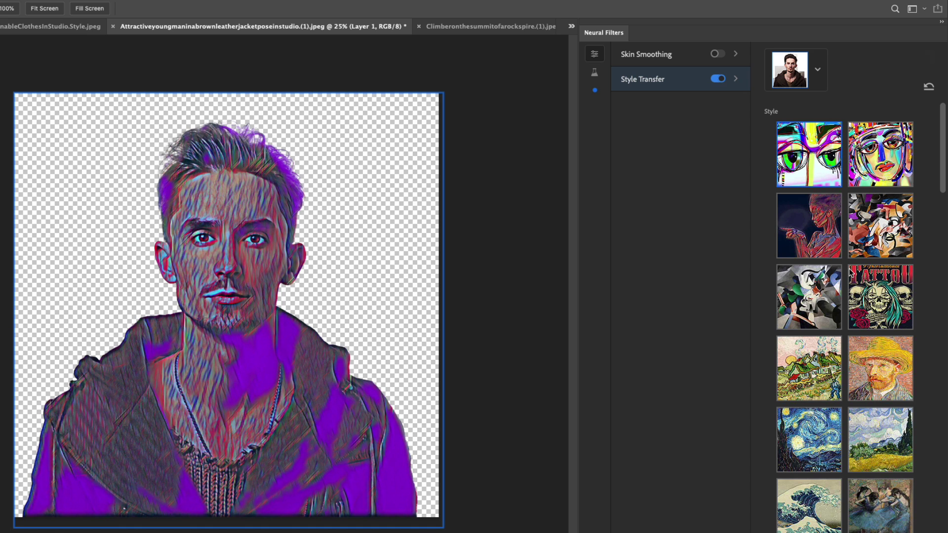
scroll(842, 214, down, 2)
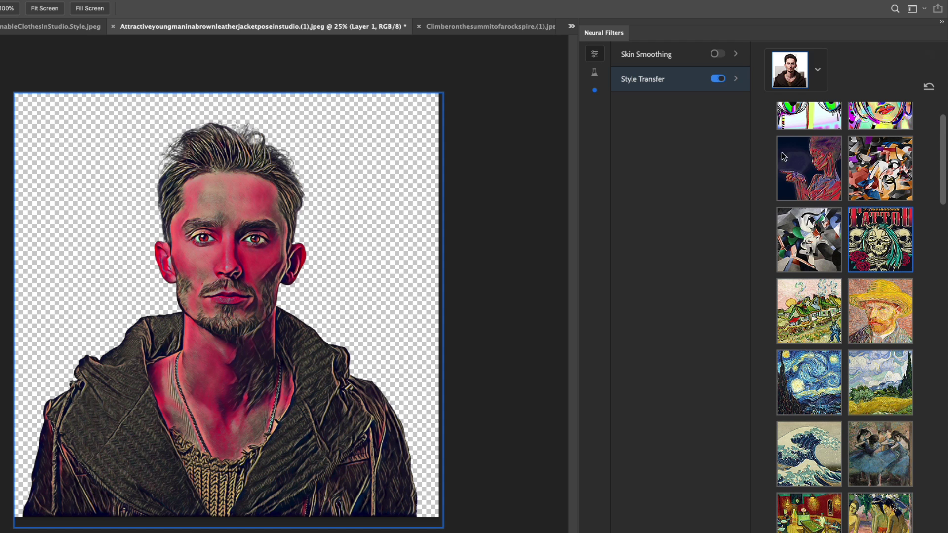
scroll(875, 321, down, 2)
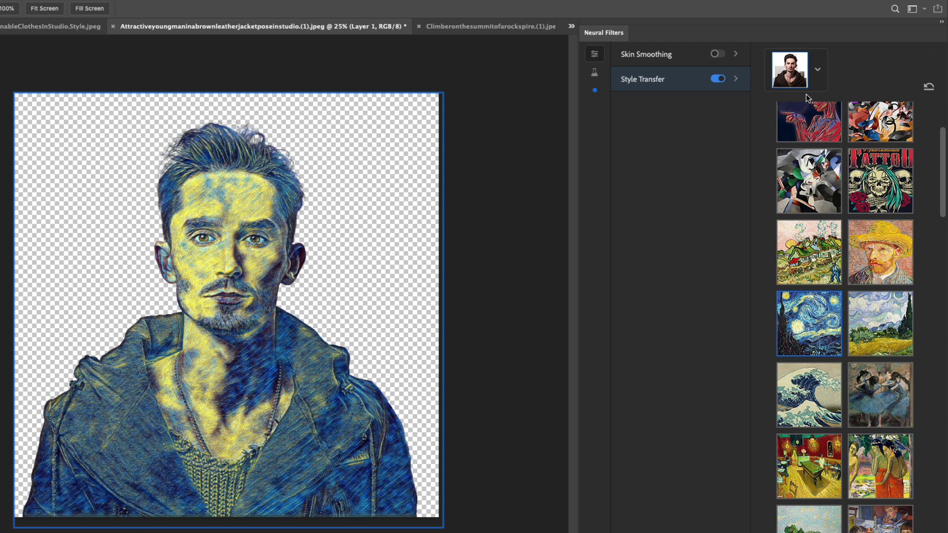
click(718, 79)
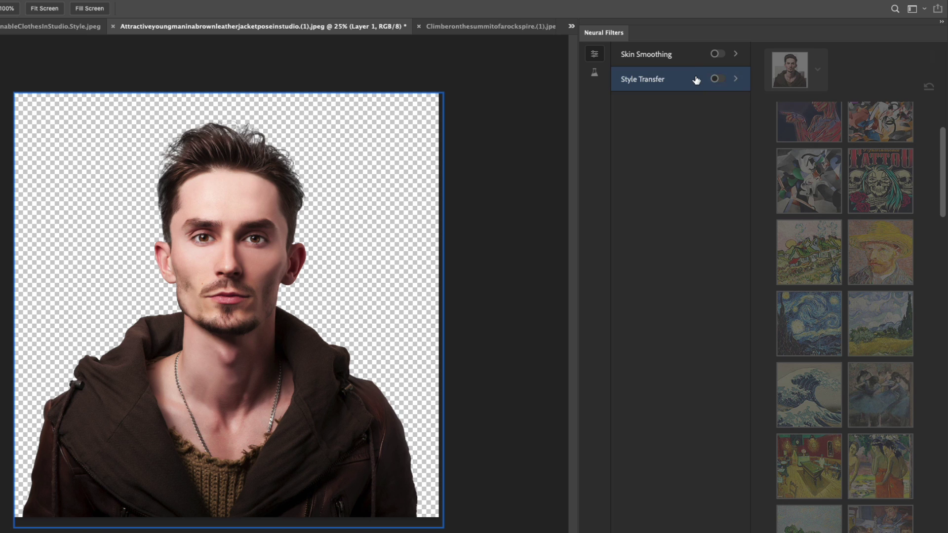
- Enable the Smart Portrait beta filter and try Anger values of 43 and -32 on the man's face
click(595, 73)
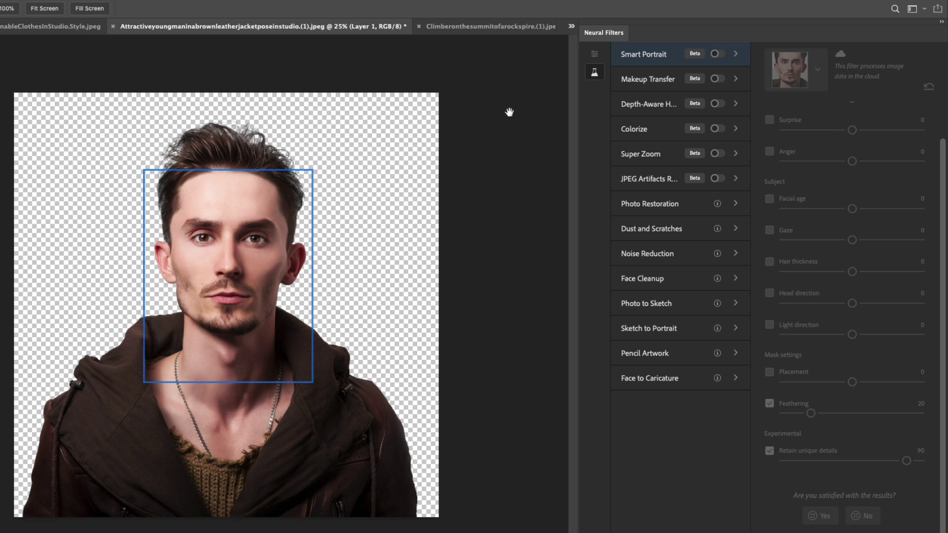
click(715, 54)
drag(852, 161, 856, 161)
drag(857, 162, 851, 162)
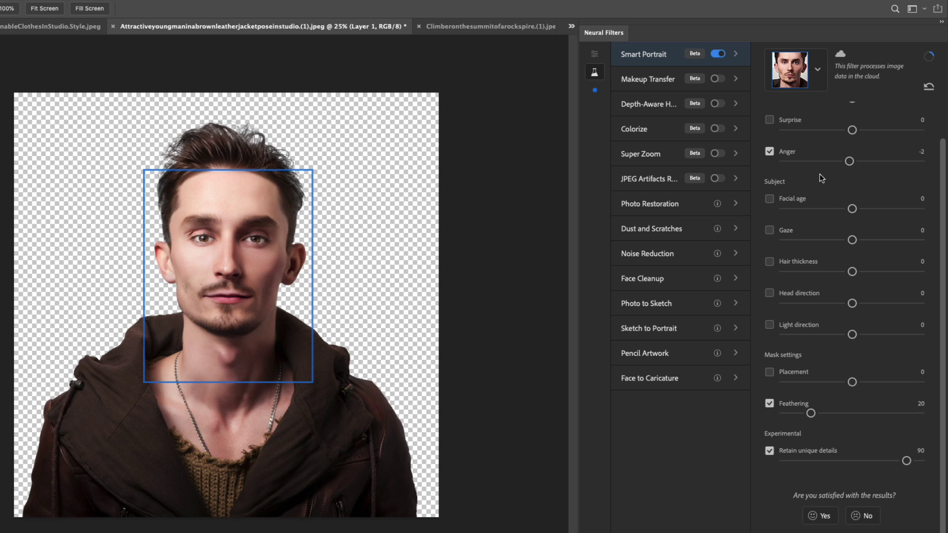
drag(850, 162, 854, 161)
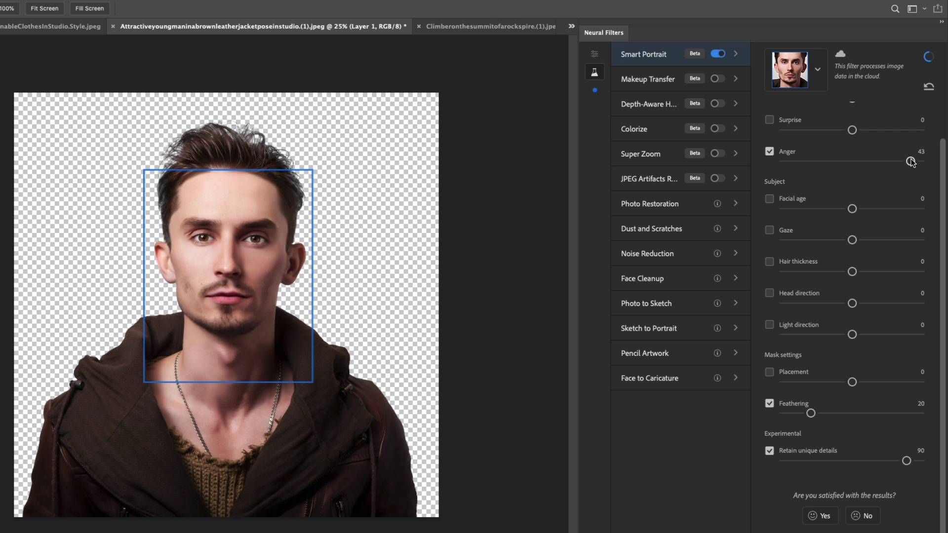
drag(911, 162, 808, 161)
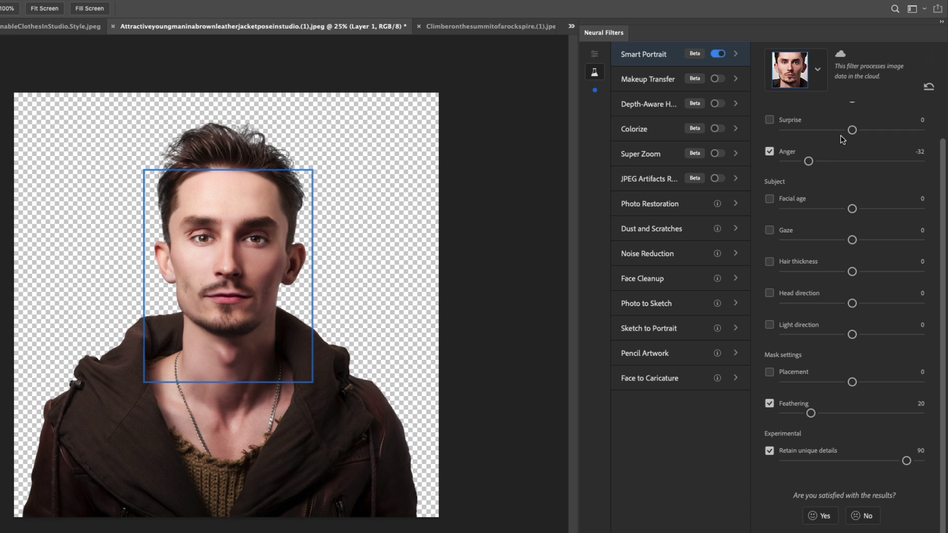
- Try Surprise at 25 on the portrait, disable Anger, and lower Surprise to -21
drag(848, 131, 887, 131)
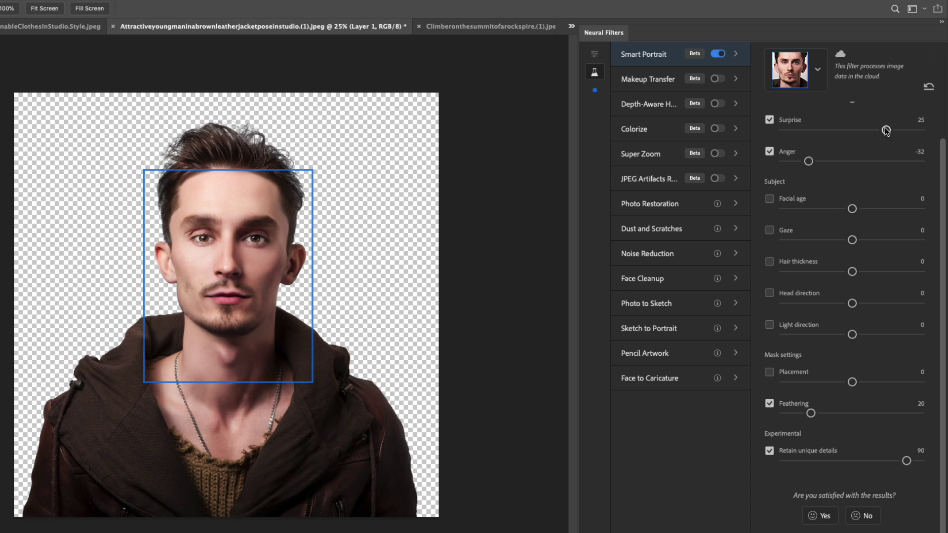
click(771, 151)
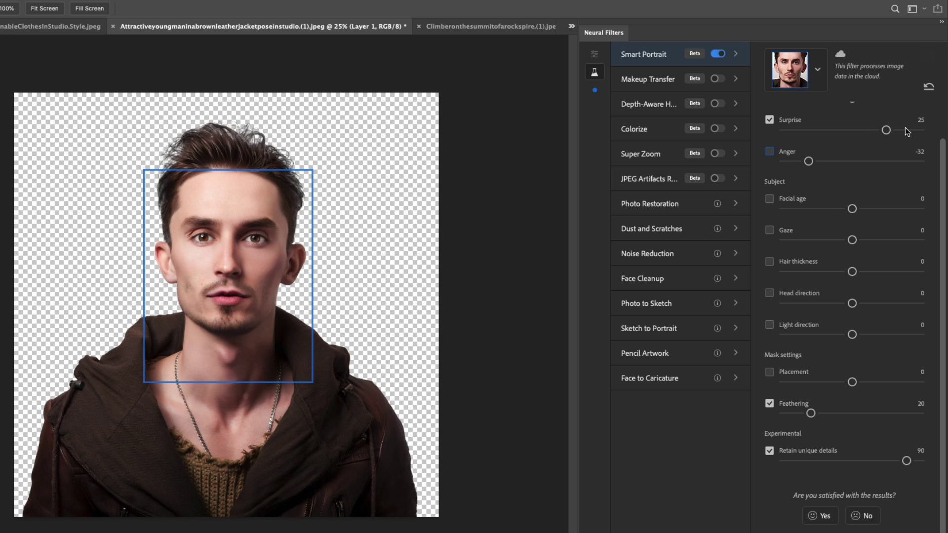
drag(887, 131, 822, 136)
- Disable Surprise and test the man's Facial age at 43 and at a younger setting
click(769, 120)
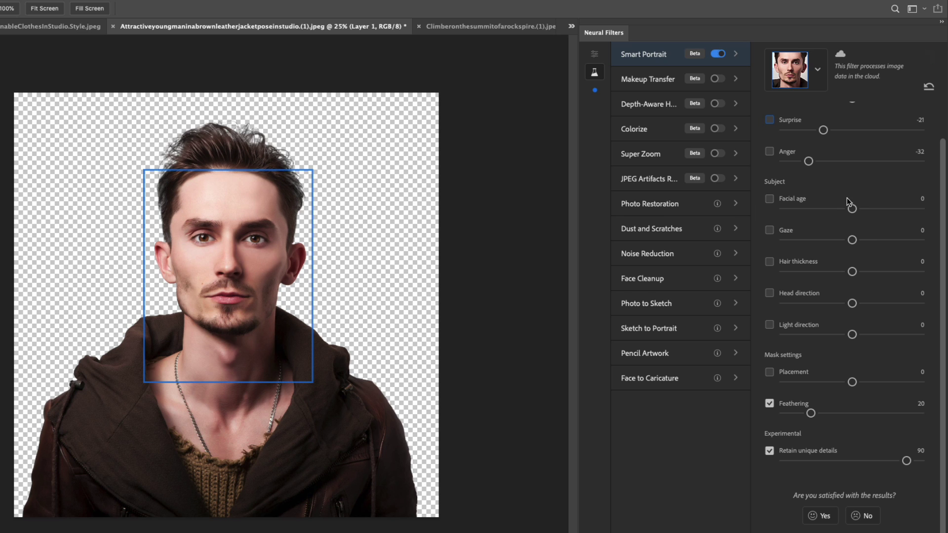
drag(852, 208, 914, 207)
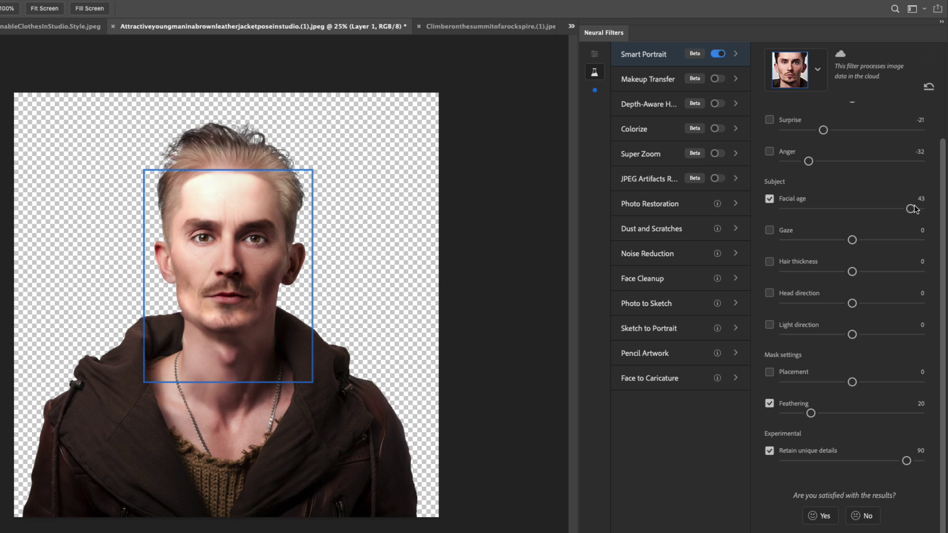
drag(914, 208, 794, 211)
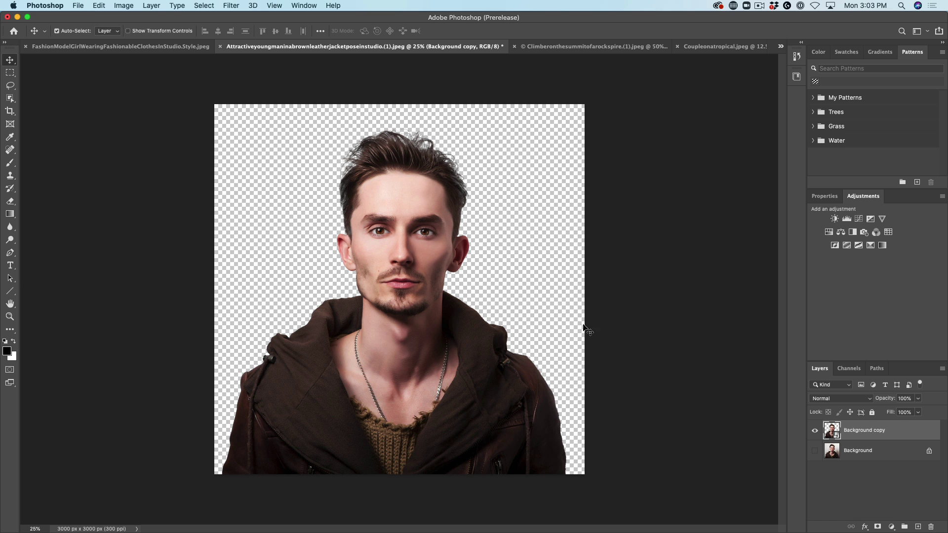
- Open Sky Replacement on the rock climber image and move the dialog clear of the climber
click(543, 49)
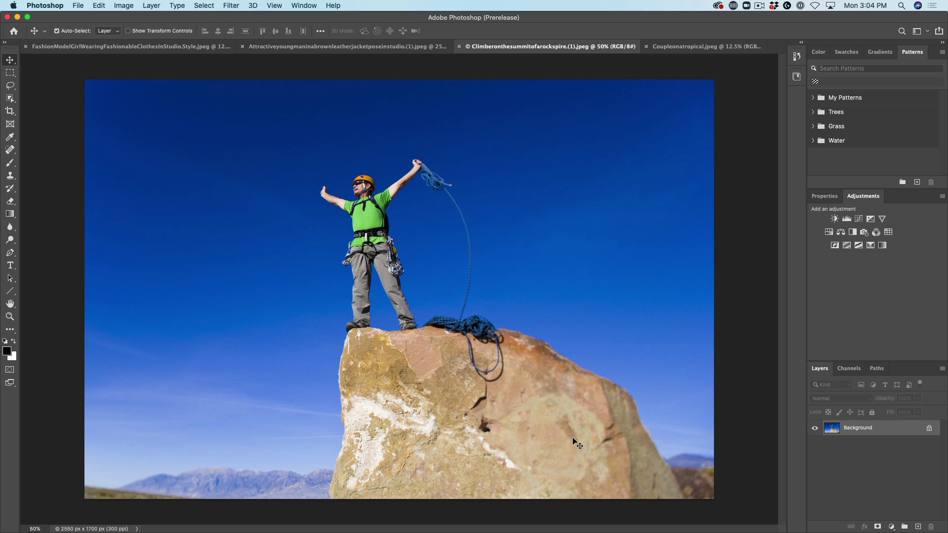
click(91, 4)
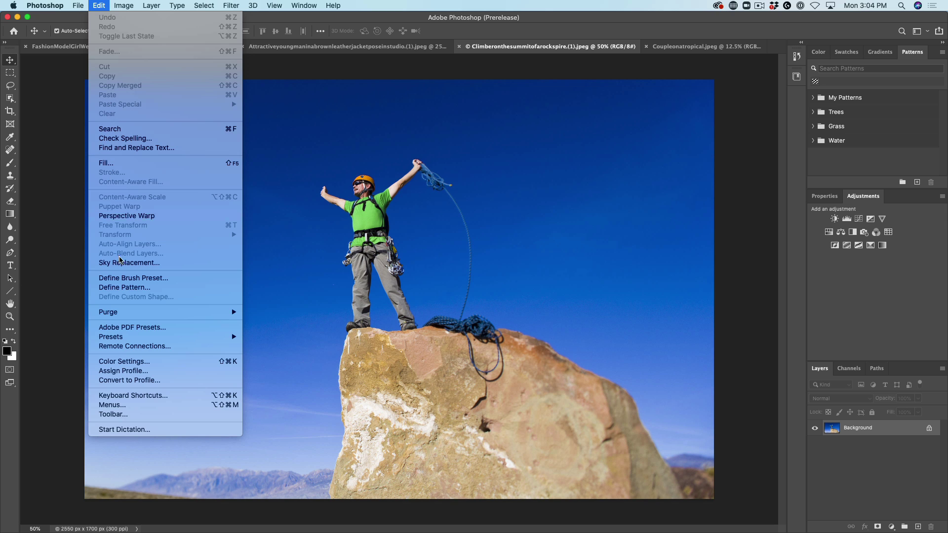
click(123, 263)
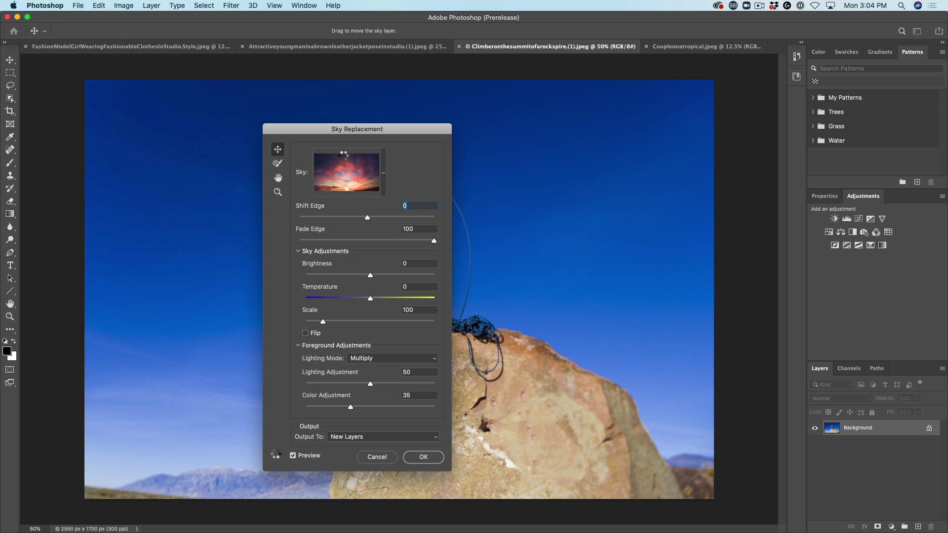
drag(326, 130, 596, 70)
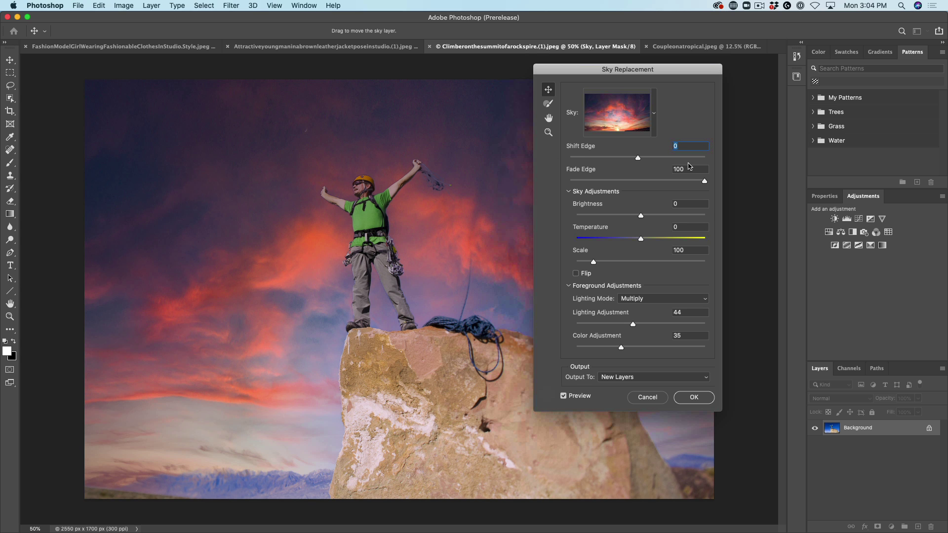
- Examine the sky preset picker's options for appending default skies and importing skies
click(655, 115)
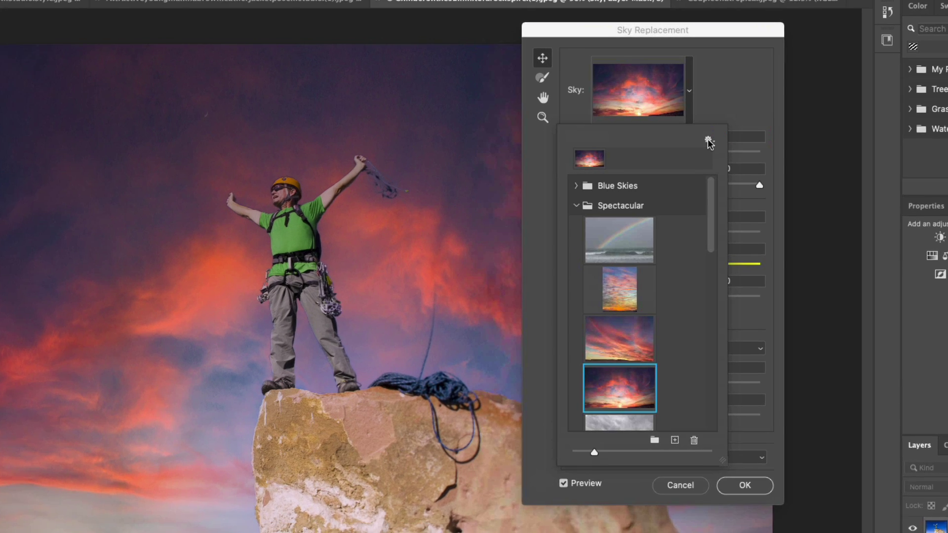
click(668, 148)
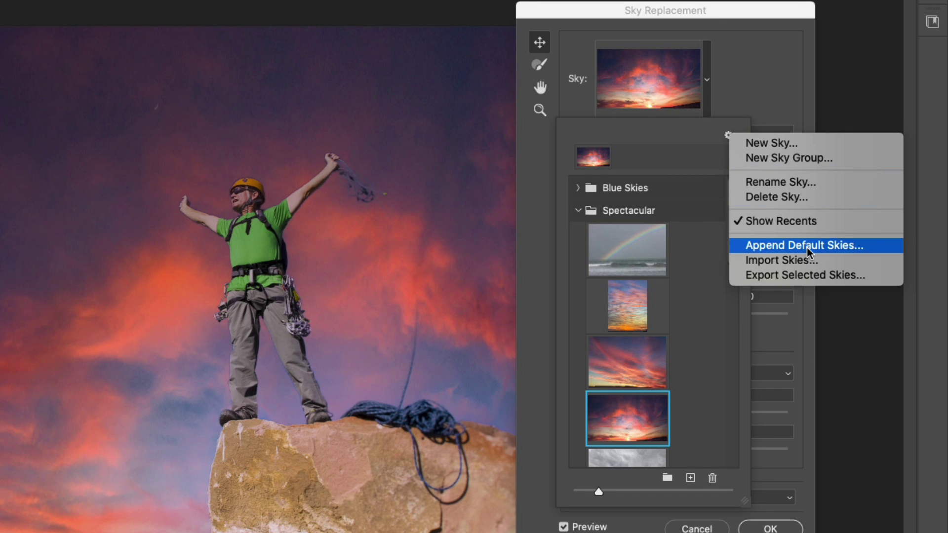
click(702, 119)
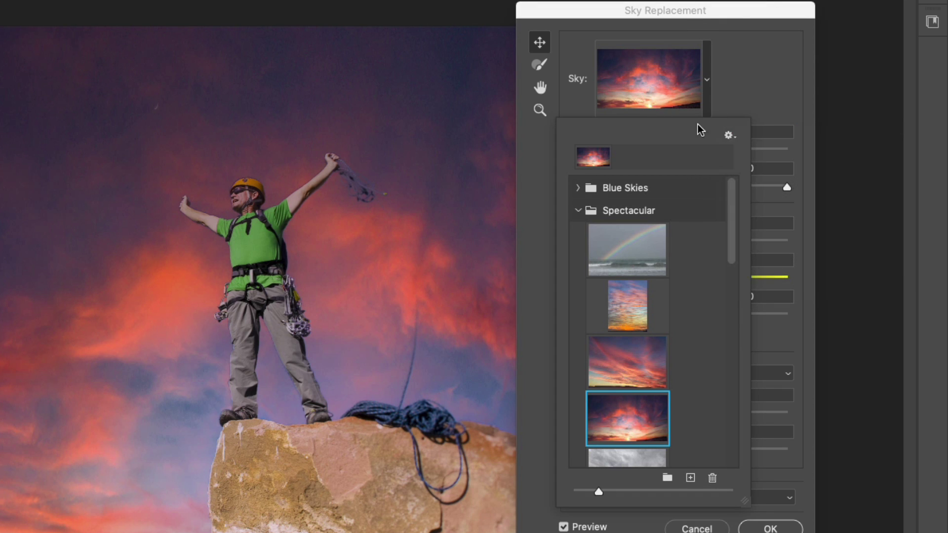
- Preview the wispy-cloud sky and the large white cloud sky from the Blue Skies group behind the climber
click(579, 188)
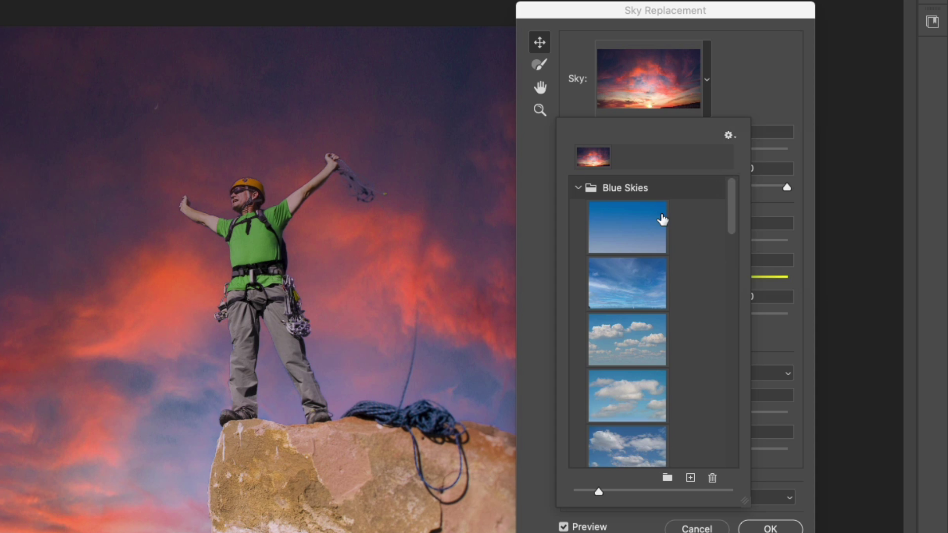
click(652, 269)
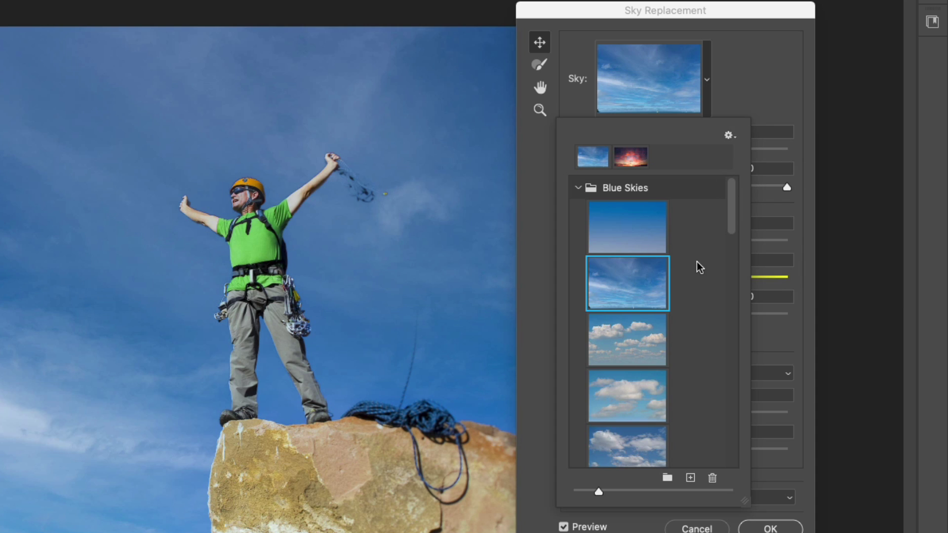
click(631, 387)
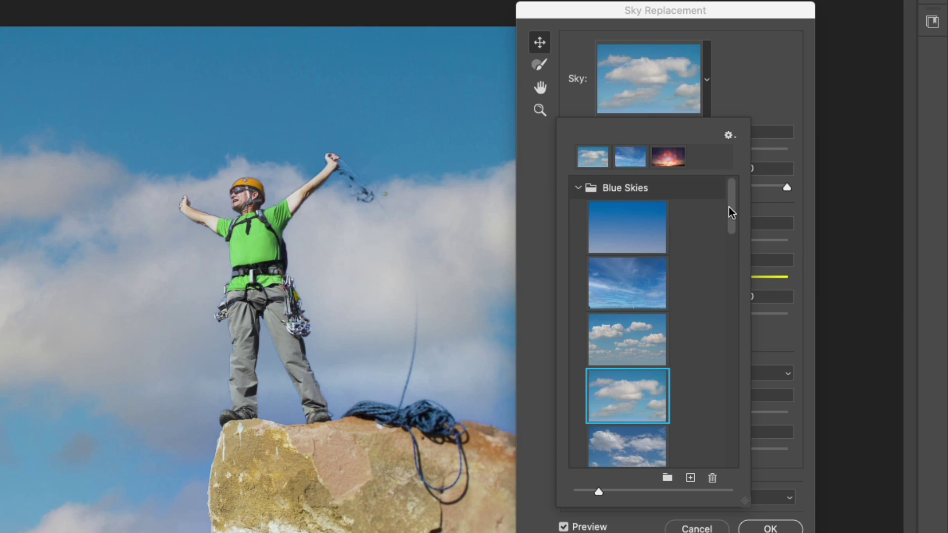
- Choose the dark purple sunset preset with pink clouds for the climber image and apply the sky replacement to new layers
drag(729, 210, 725, 431)
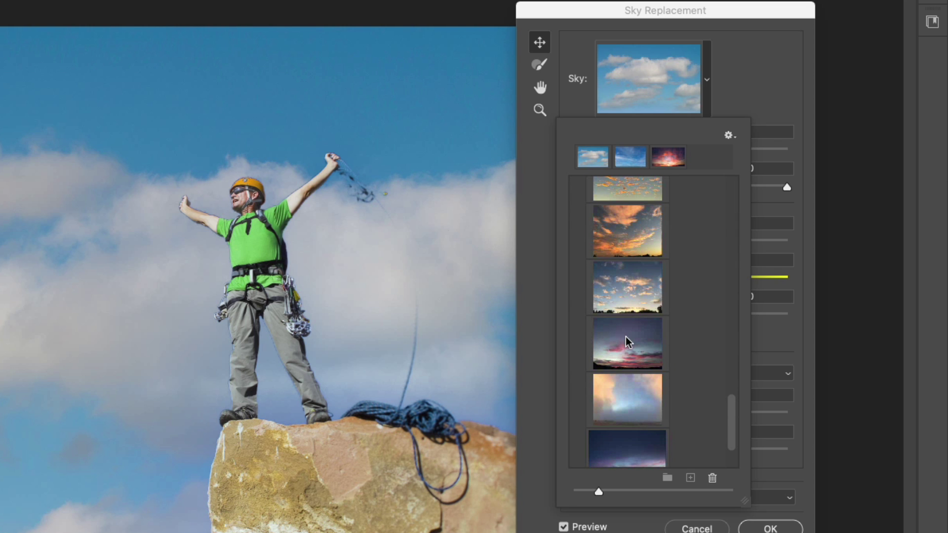
click(626, 340)
click(759, 34)
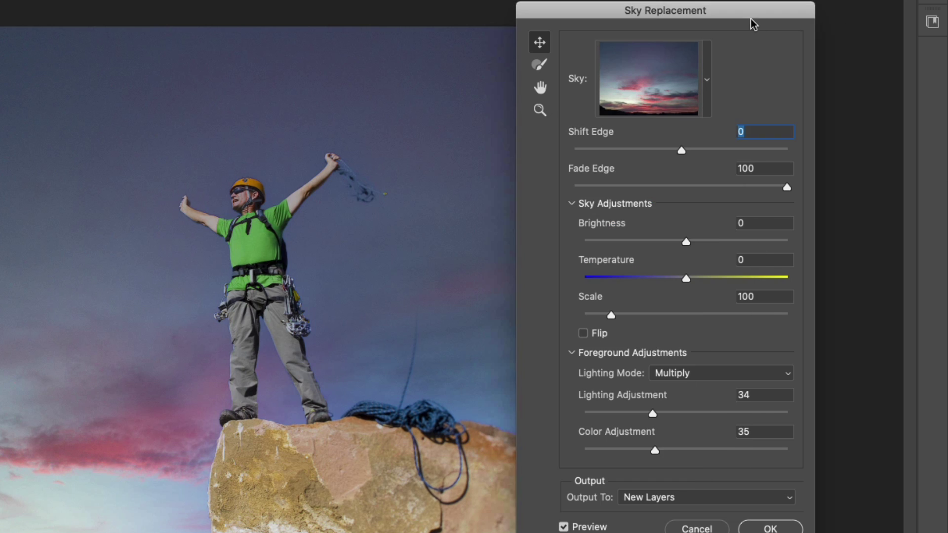
click(770, 527)
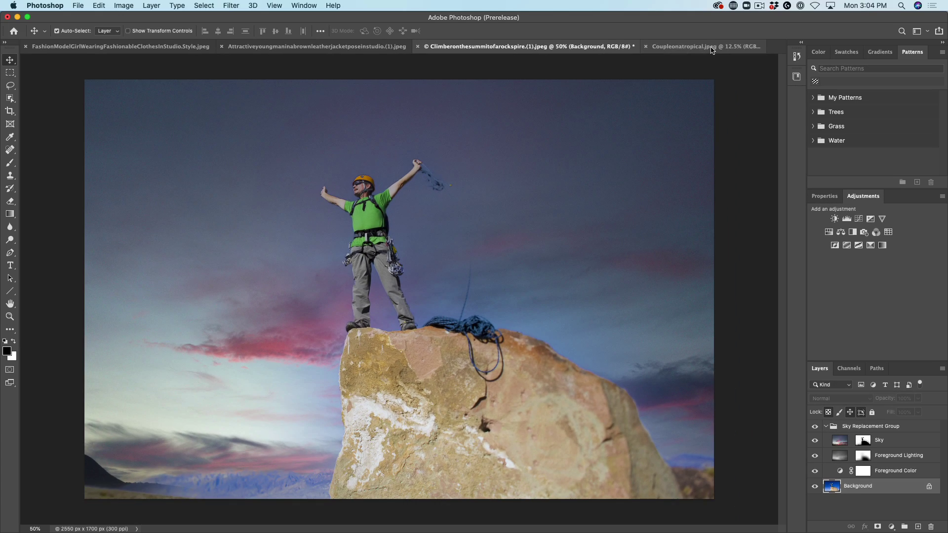
- Switch to the Coupleonatropical.jpeg beach panorama, open Sky Replacement, and move the dialog clear of the couple
click(711, 47)
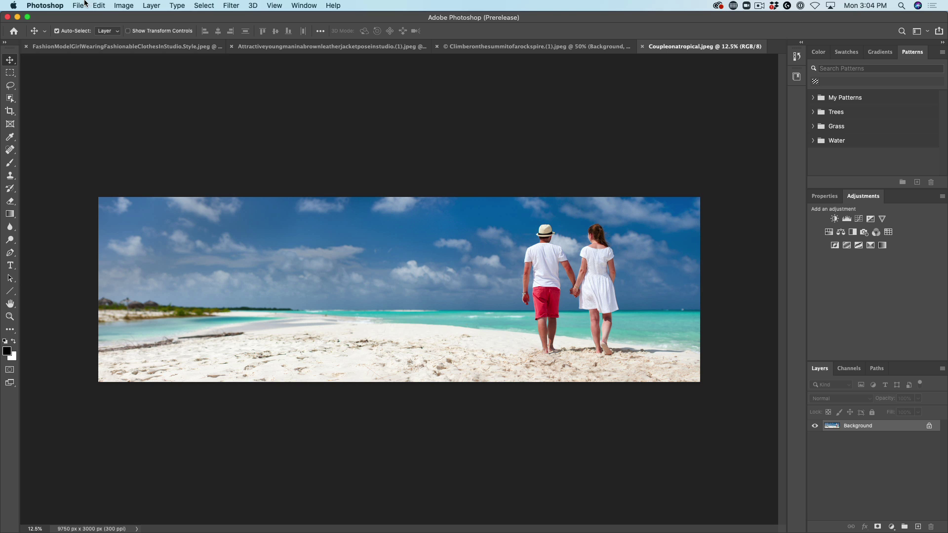
click(99, 5)
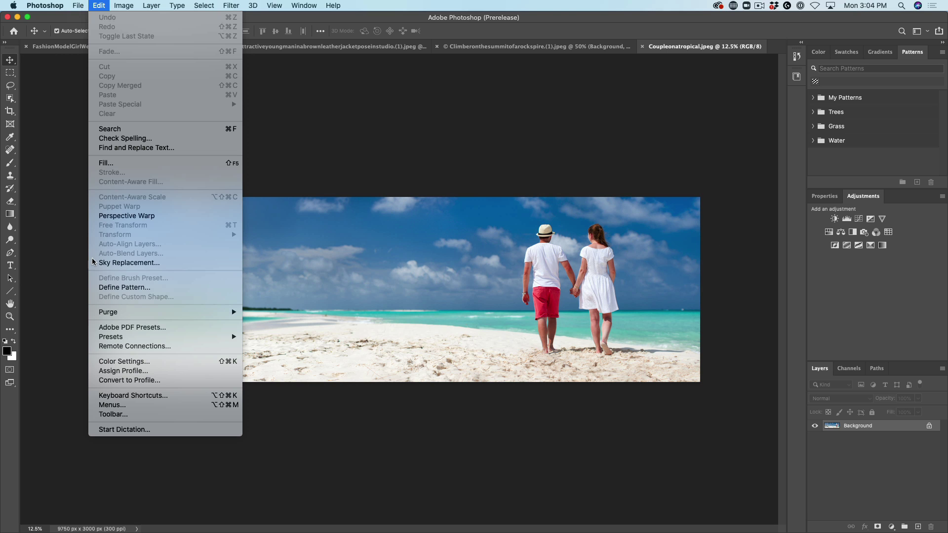
click(119, 263)
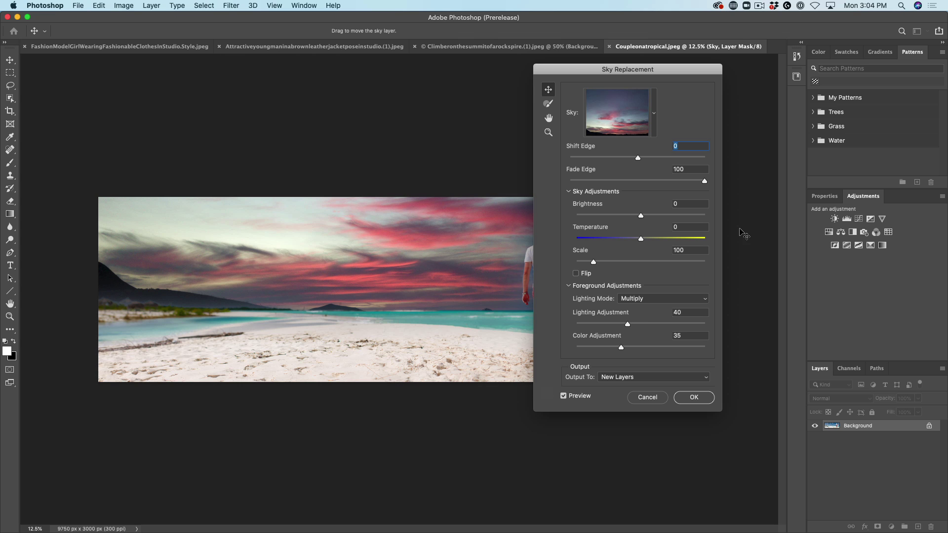
drag(598, 73, 760, 77)
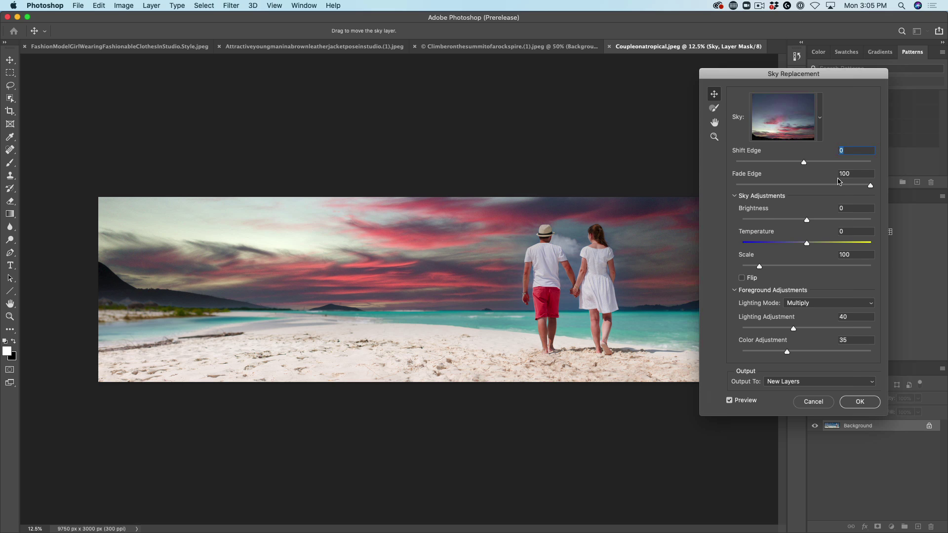
- Set the replacement sky's Fade Edge to 0 and Shift Edge to 57
drag(870, 186, 724, 187)
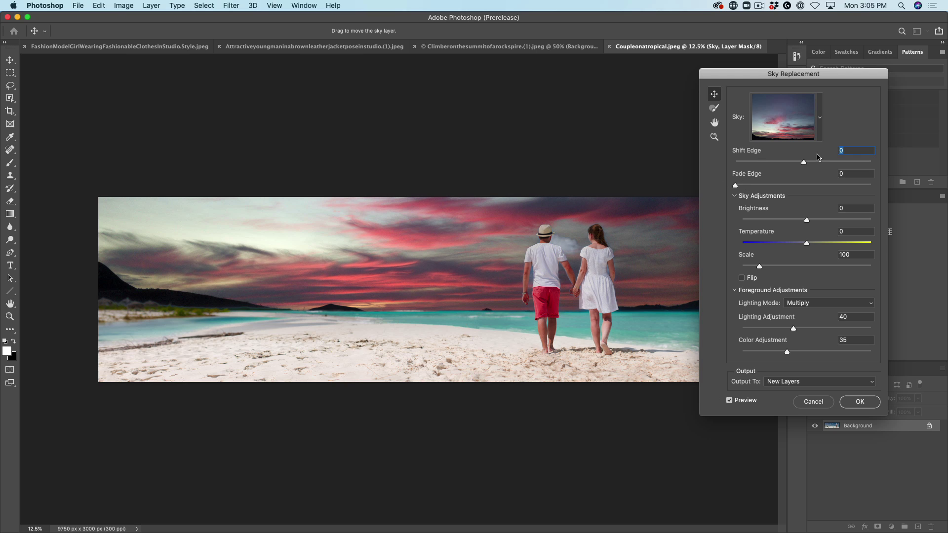
drag(808, 163, 844, 167)
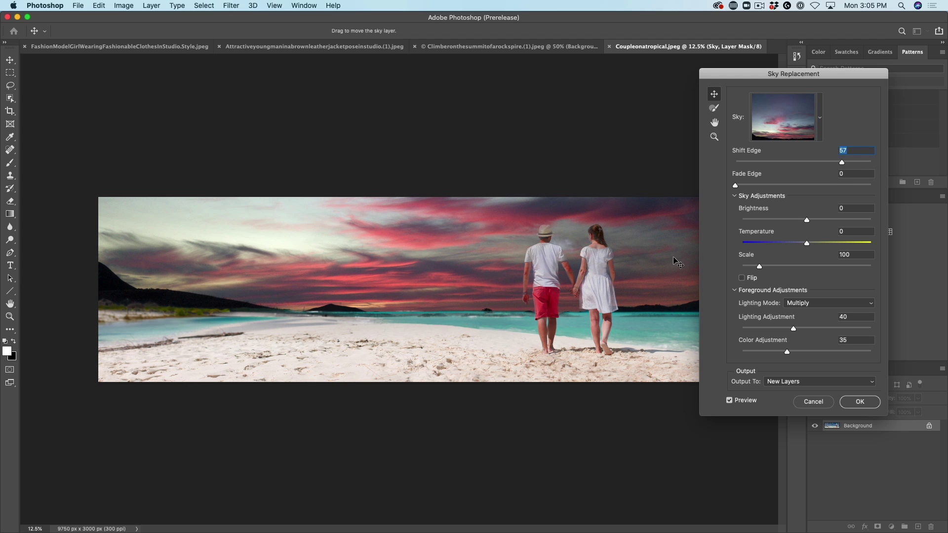
- Set Shift Edge to 17, Fade Edge to 75, Brightness to 32, Temperature to 48, Scale to 114, Lighting Adjustment to 54 and Color Adjustment to 89
drag(736, 186, 834, 189)
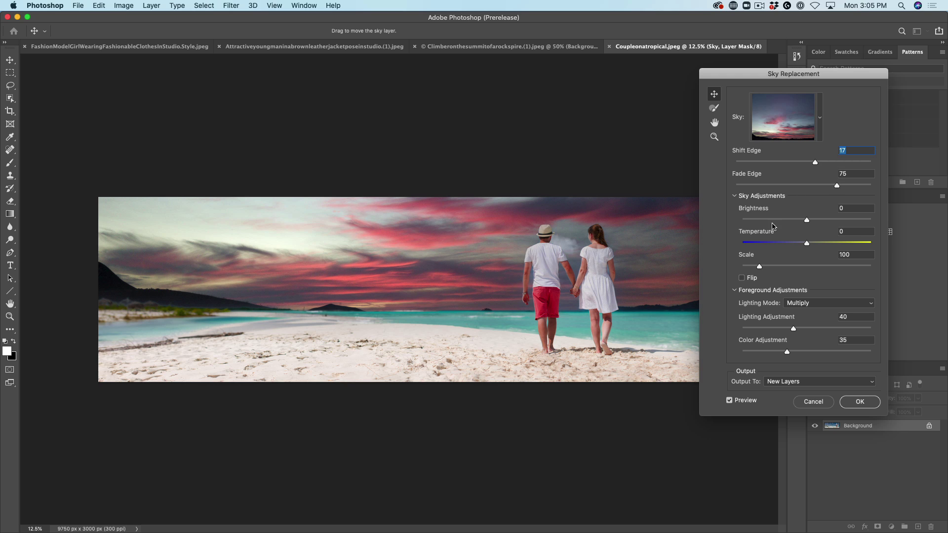
drag(809, 224, 767, 268)
key(super+z)
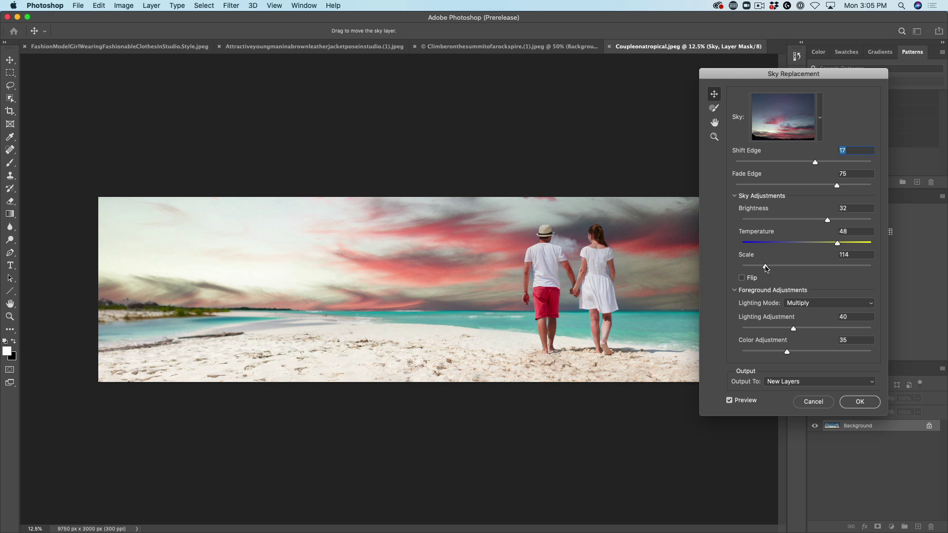
click(745, 280)
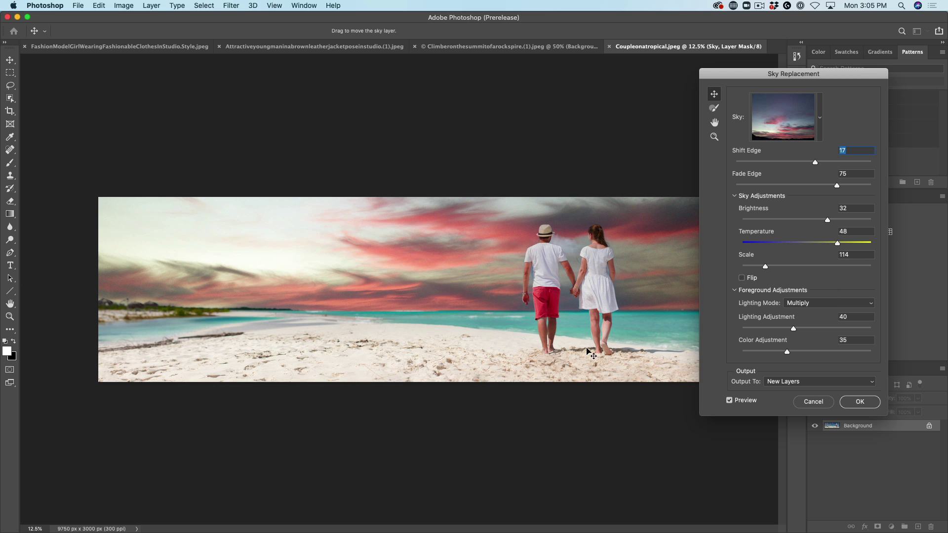
drag(794, 330, 865, 329)
drag(788, 352, 808, 339)
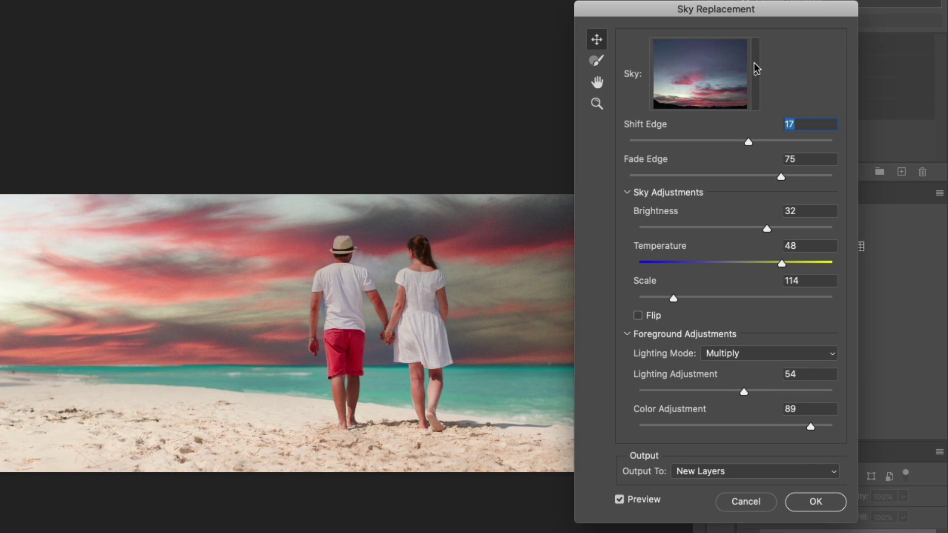
- Add milkyway.jpg to the sky presets under the name milkyway
click(754, 65)
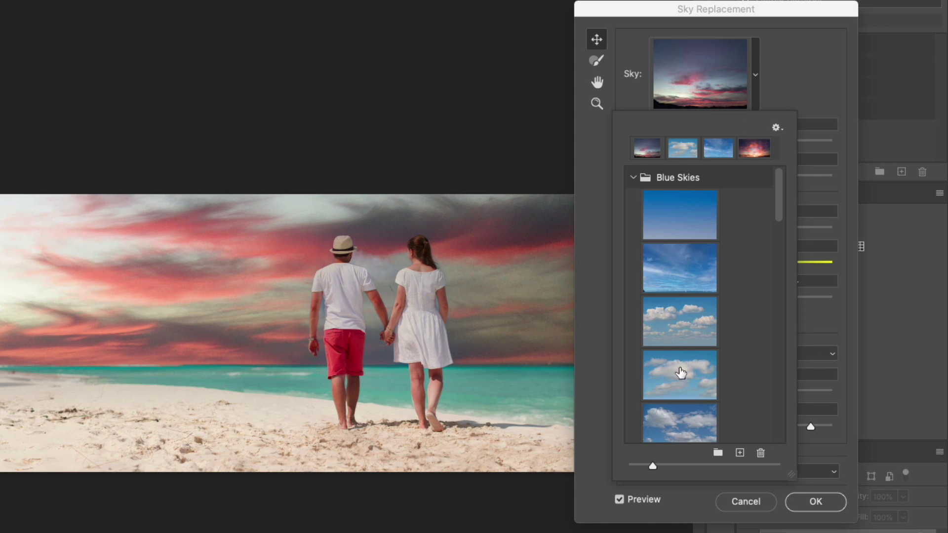
click(740, 453)
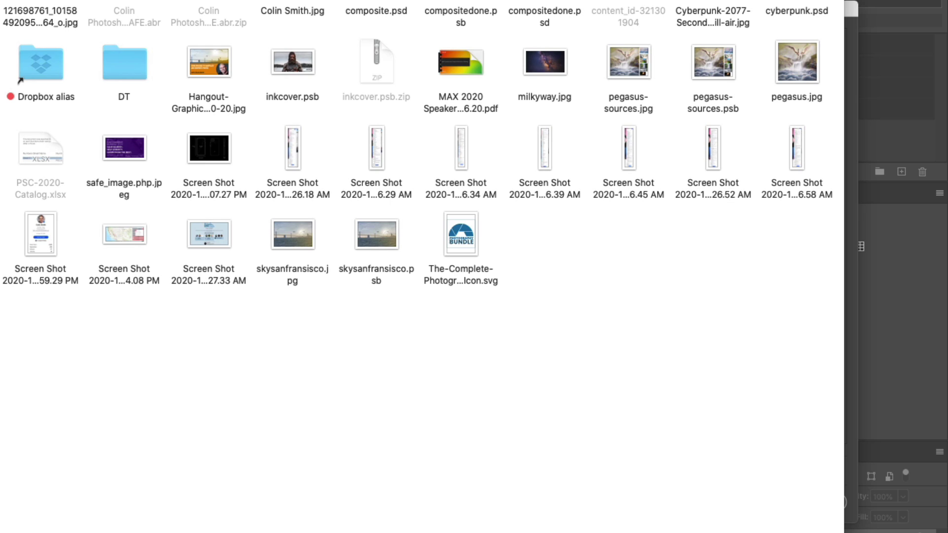
click(539, 70)
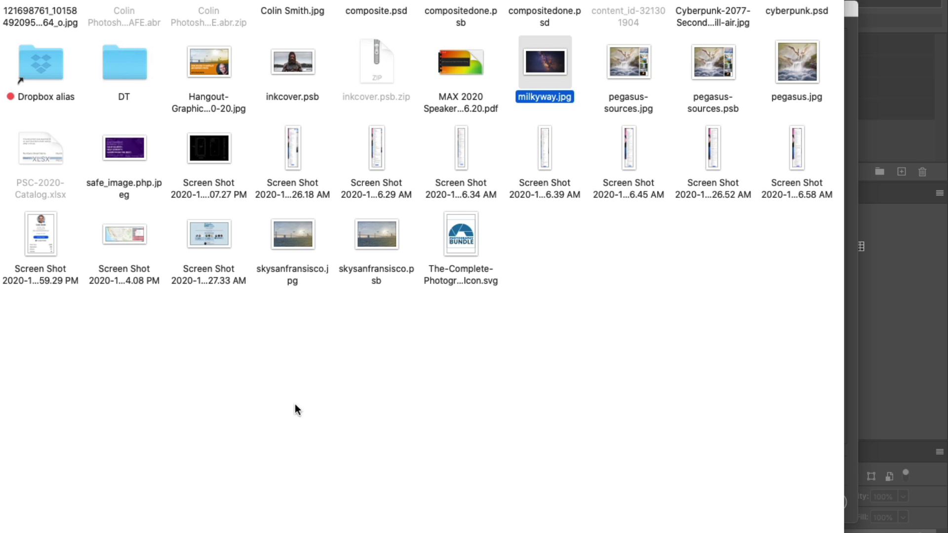
key(Return)
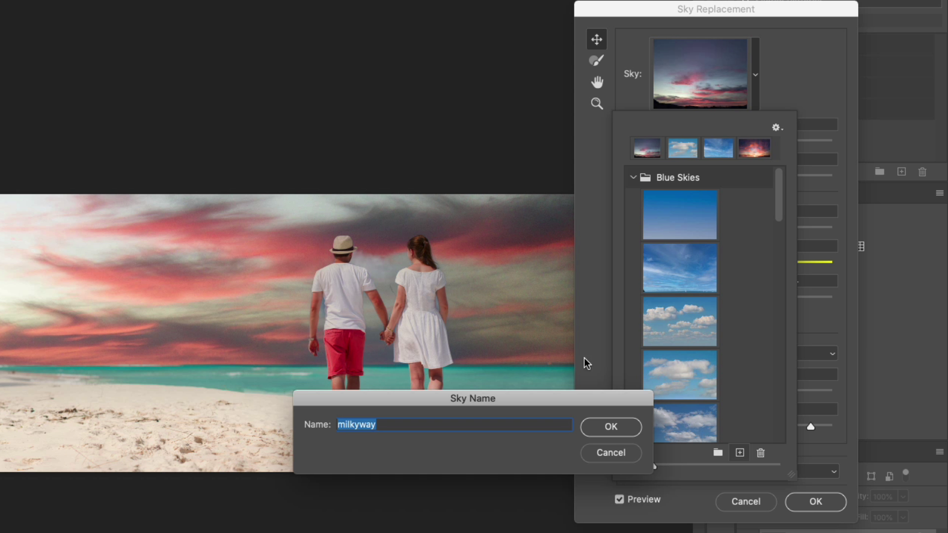
click(620, 426)
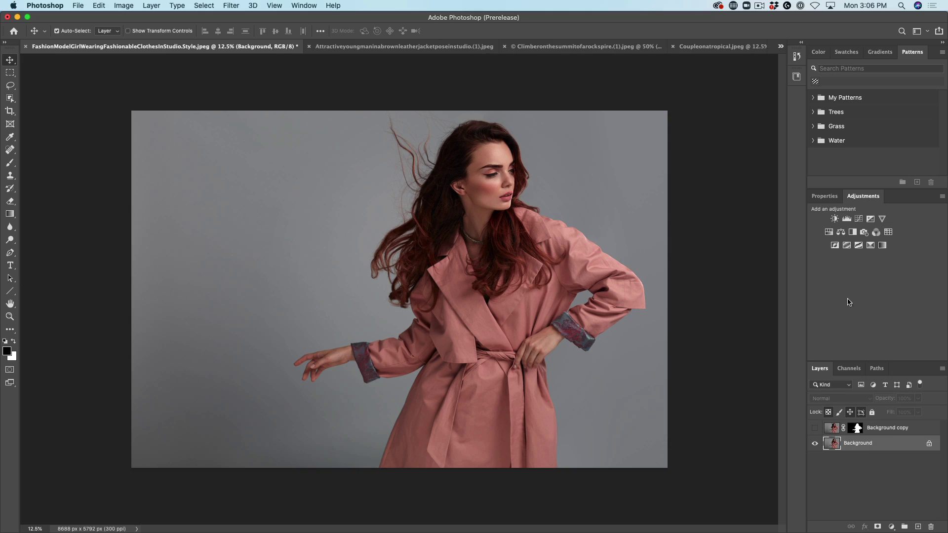
- Open the fashion model's Background layer in the Camera Raw Filter and enable Compact Mode in its preferences
click(228, 6)
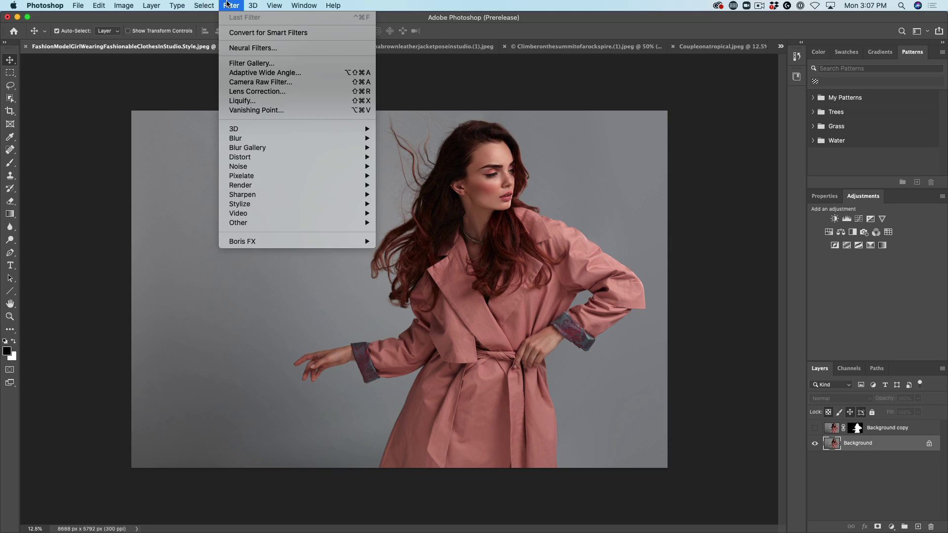
click(250, 82)
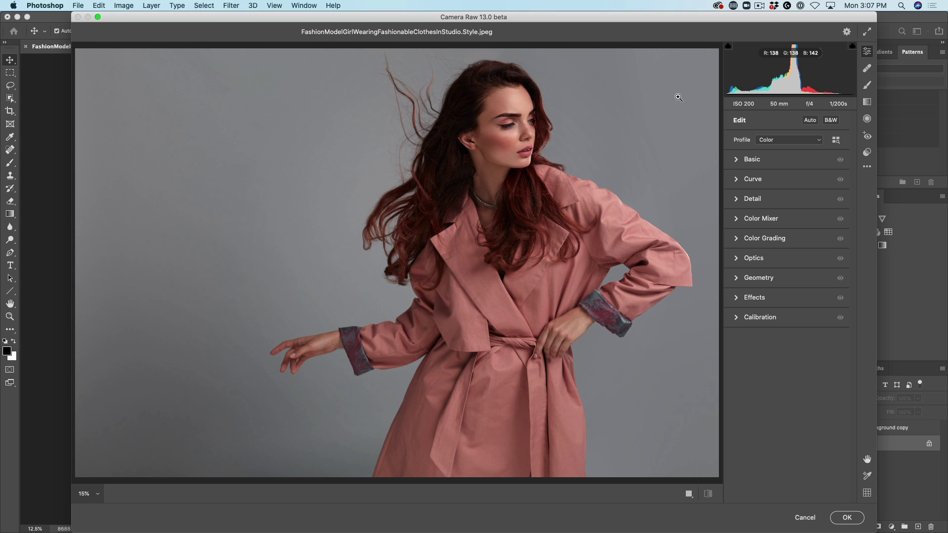
click(847, 33)
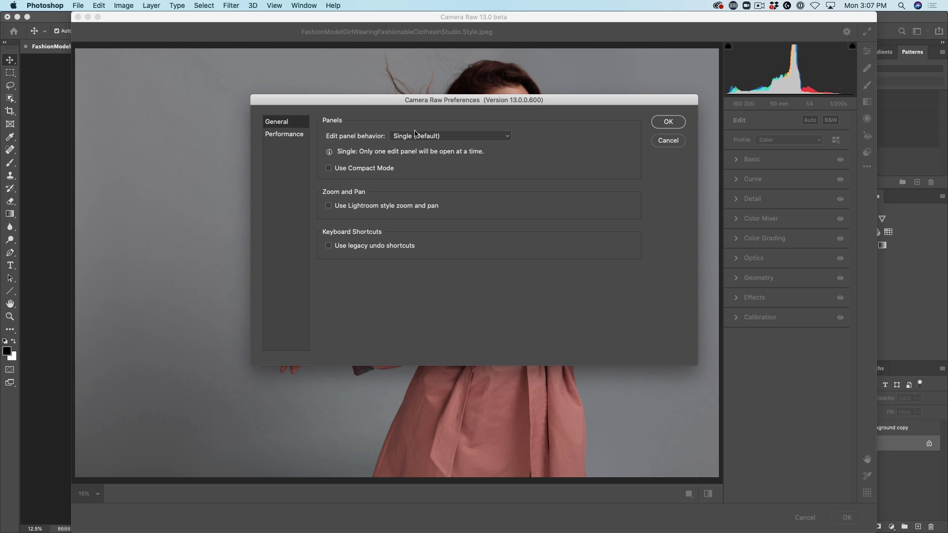
click(342, 170)
click(674, 126)
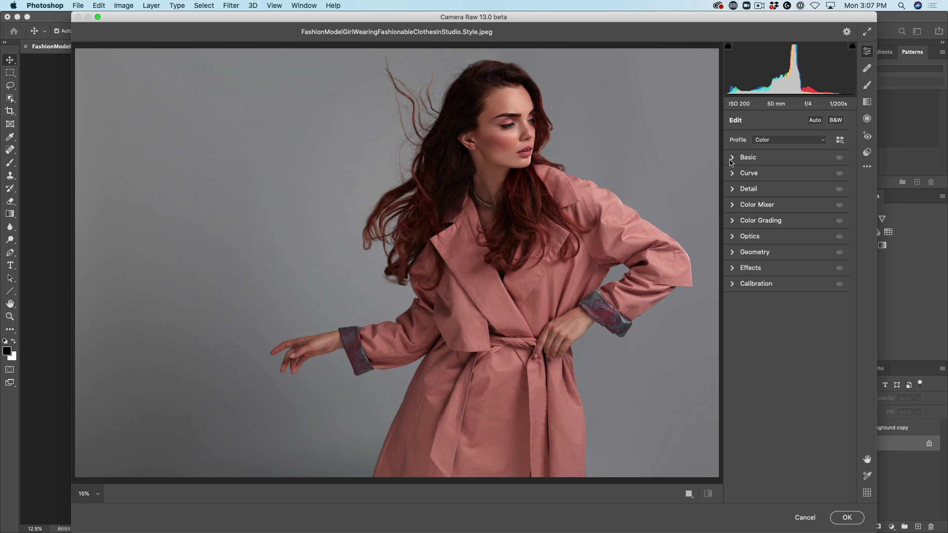
- Expand the Basic panel and compare the Normal layout of the edit panels with the Compact layout
click(732, 158)
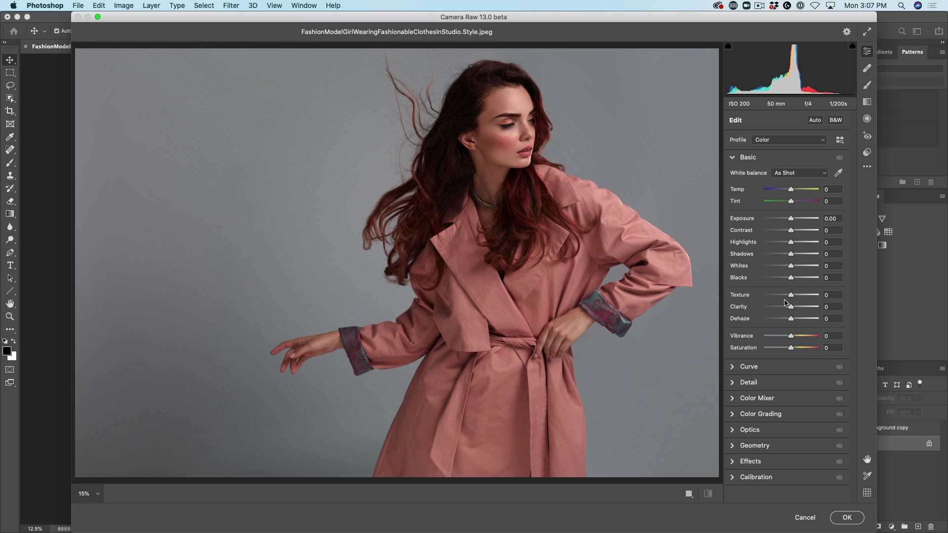
right_click(780, 122)
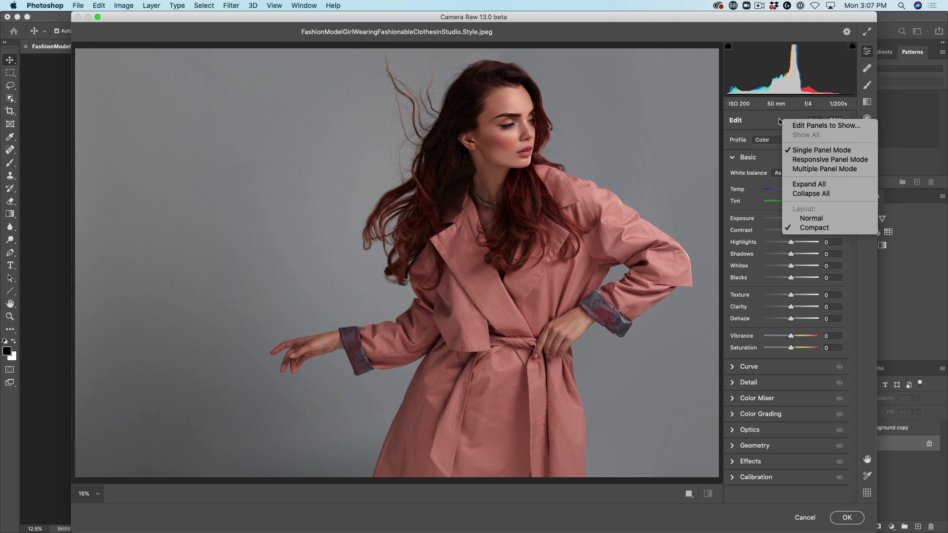
click(820, 218)
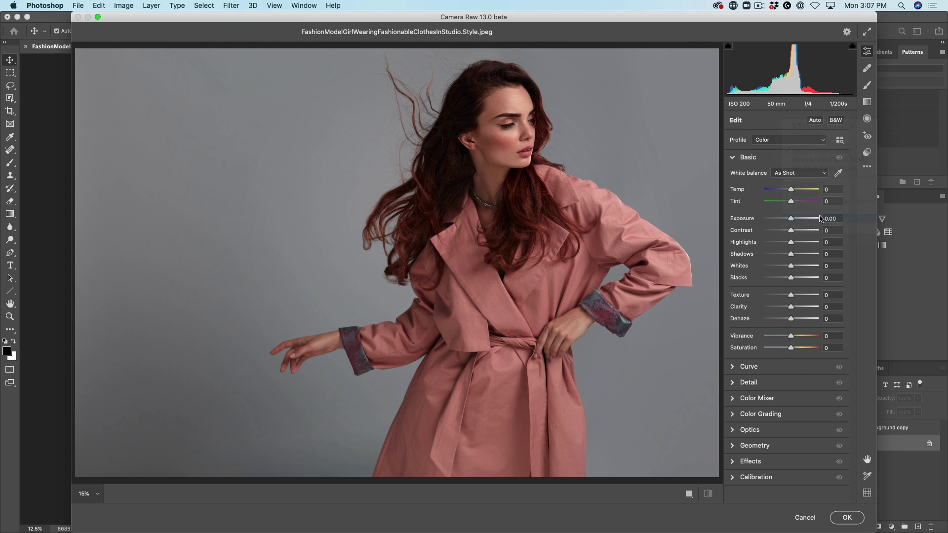
right_click(765, 120)
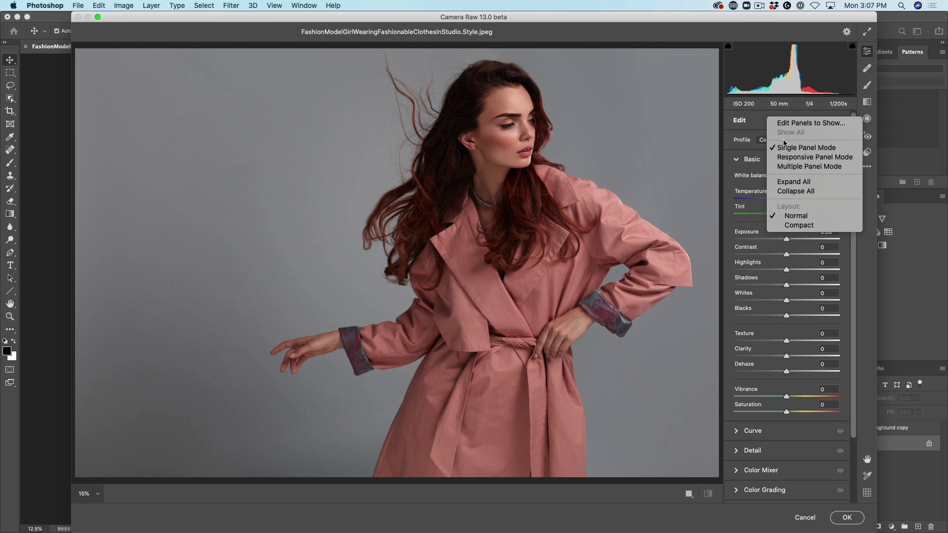
click(800, 226)
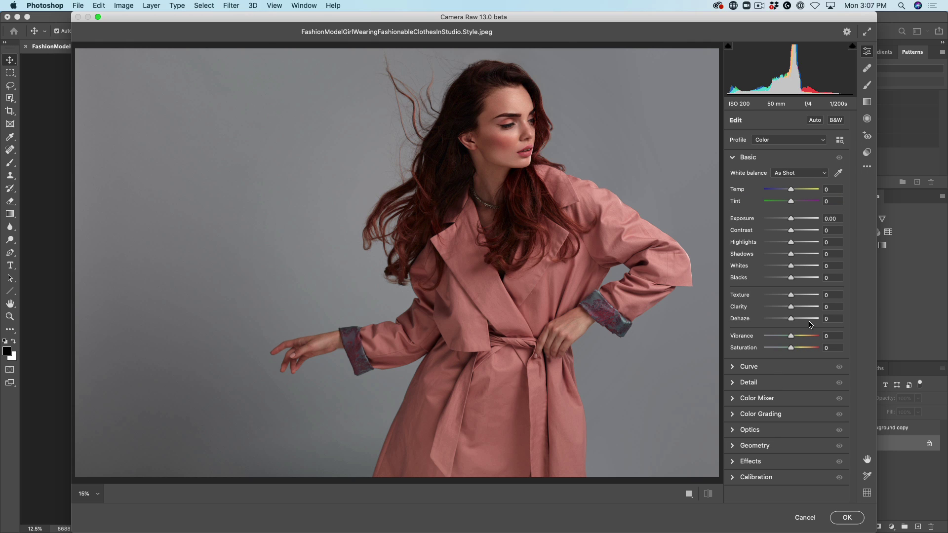
- Switch the edit panels to the Normal layout and expand Color Grading
right_click(780, 118)
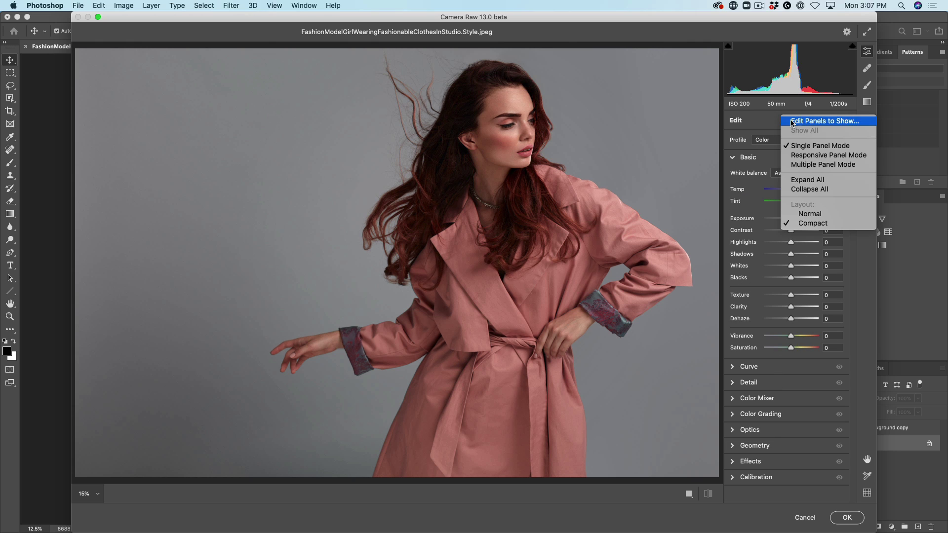
click(810, 216)
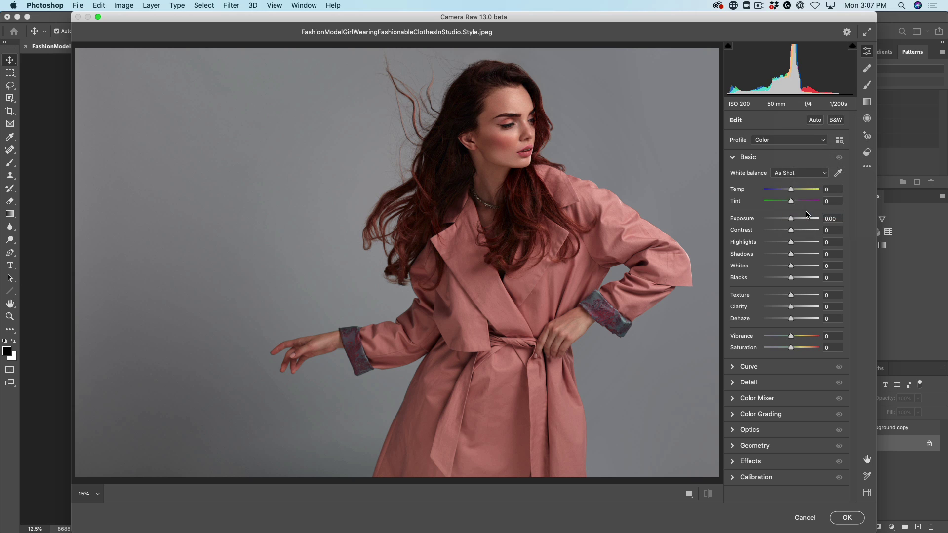
scroll(777, 385, down, 2)
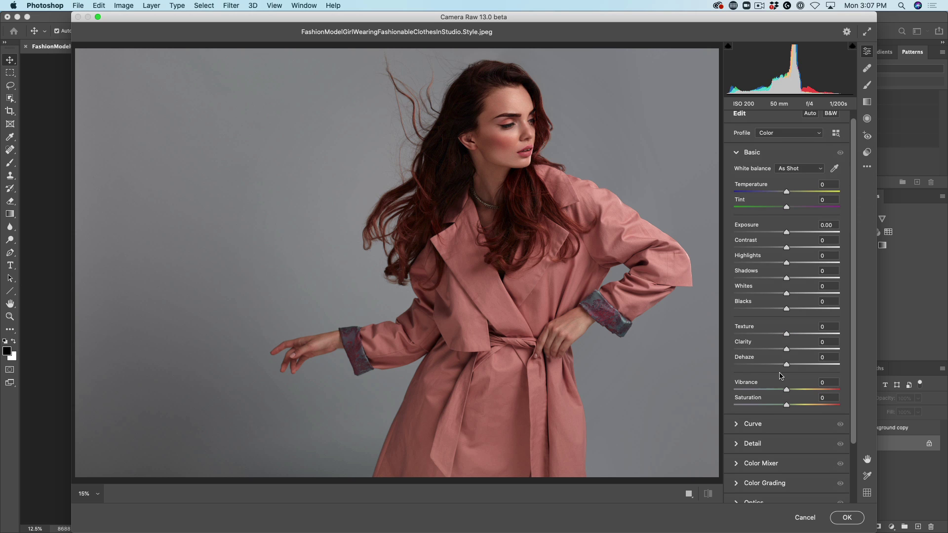
click(764, 476)
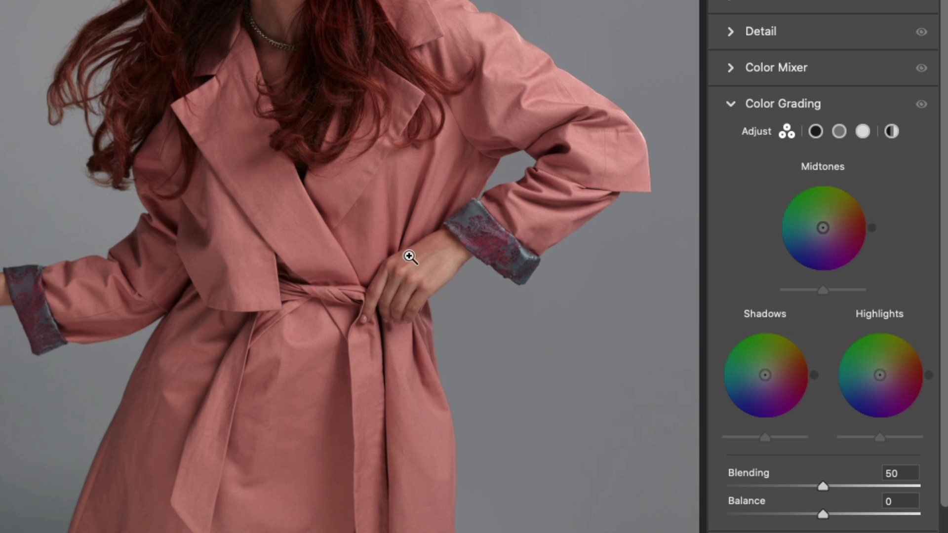
- Tint the portrait's shadows blue with hue 206 and saturation 59, and lower their luminance to -20
mouse_move(767, 376)
mouse_down()
mouse_move(751, 387)
mouse_move(771, 366)
mouse_move(751, 394)
mouse_move(759, 389)
mouse_up()
mouse_move(767, 440)
mouse_down()
mouse_move(786, 439)
mouse_move(755, 440)
mouse_move(792, 443)
mouse_move(733, 441)
mouse_move(805, 437)
mouse_move(762, 440)
mouse_up()
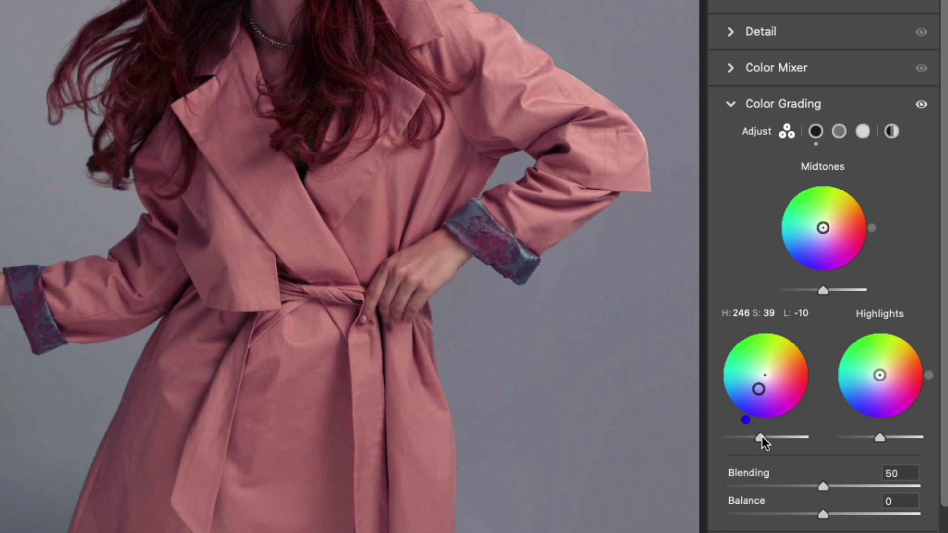
drag(759, 389, 710, 359)
drag(751, 322, 750, 378)
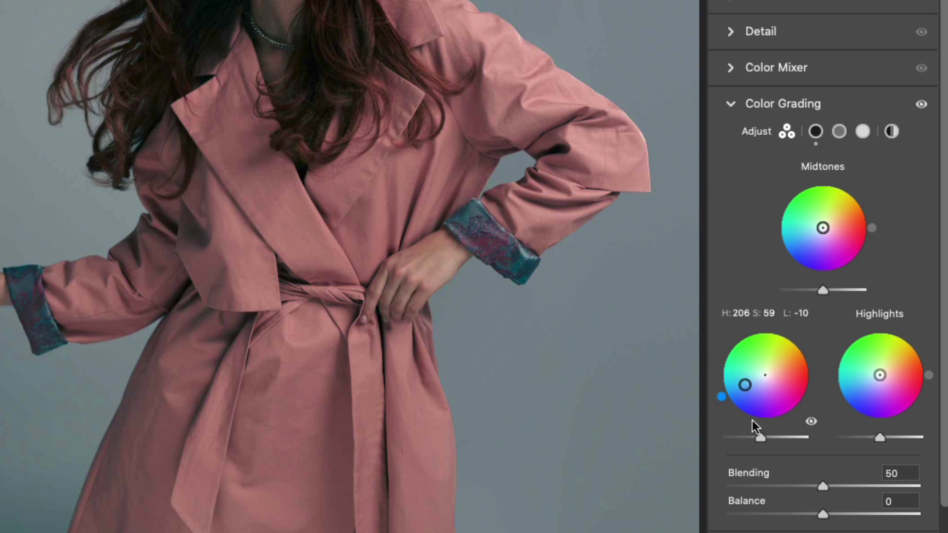
drag(761, 437, 757, 438)
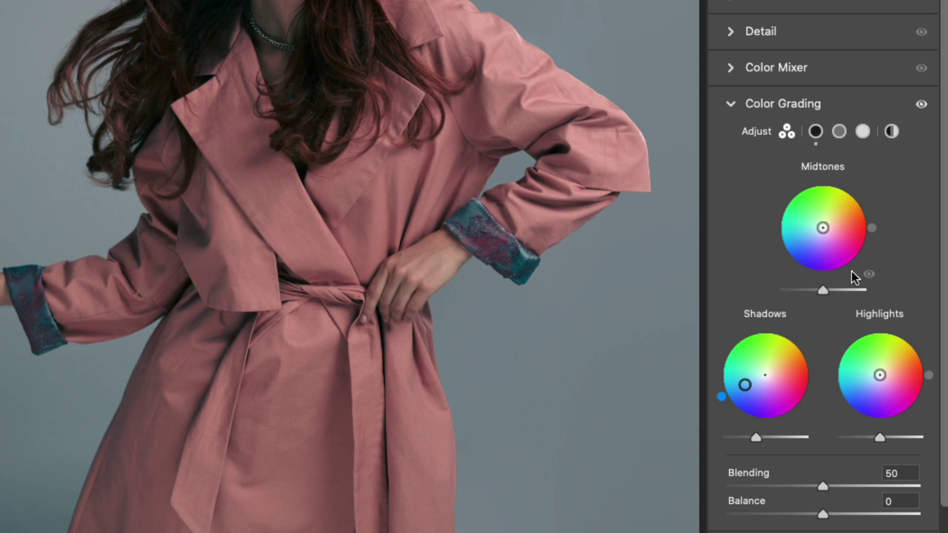
- Tint the portrait's highlights orange with hue 26 and saturation 30, and raise their luminance
drag(882, 375, 891, 370)
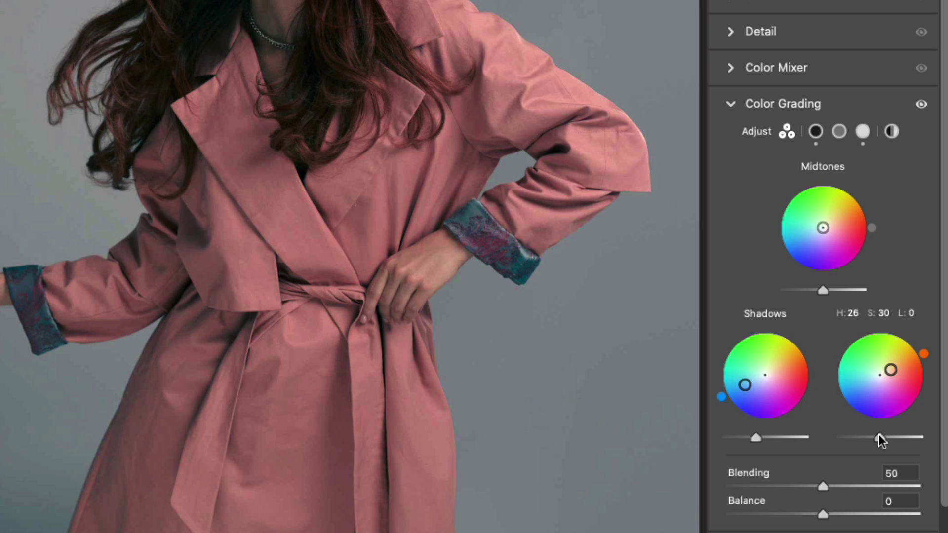
drag(880, 438, 899, 437)
mouse_move(822, 227)
mouse_down()
mouse_move(825, 237)
mouse_move(819, 219)
mouse_move(827, 223)
mouse_up()
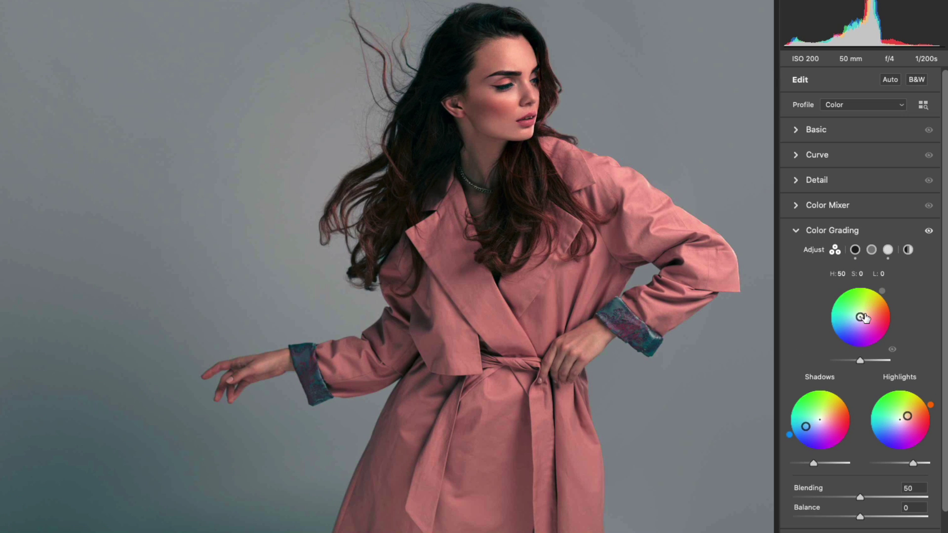
- View the Shadows, Midtones, Highlights and Global color grading wheels one at a time
double_click(838, 254)
click(856, 251)
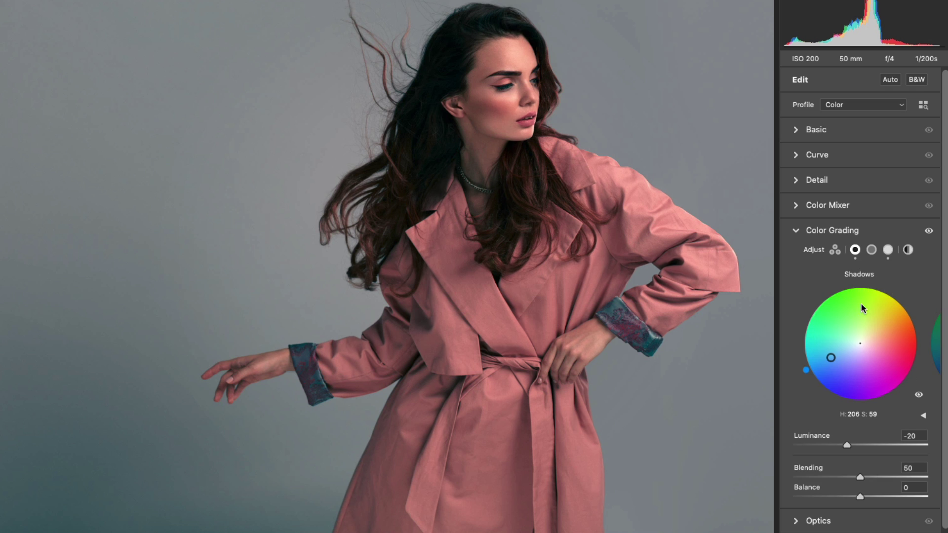
click(872, 251)
click(889, 251)
click(909, 250)
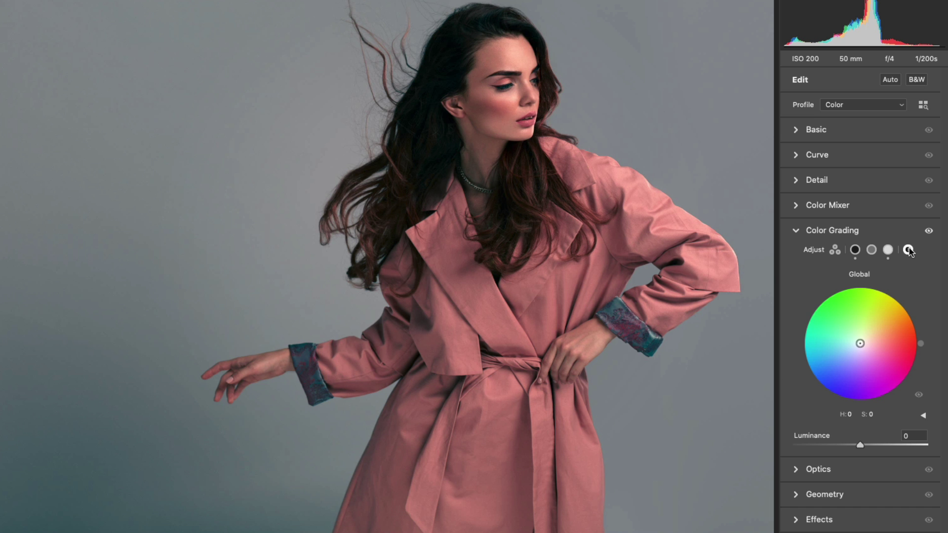
- Set the Global color grade to hue 23, saturation 36 and luminance +1, and return to the single Shadows wheel
drag(860, 344, 811, 326)
drag(864, 341, 926, 317)
mouse_move(861, 446)
mouse_down()
mouse_move(906, 445)
mouse_move(827, 448)
mouse_move(906, 446)
mouse_move(861, 445)
mouse_up()
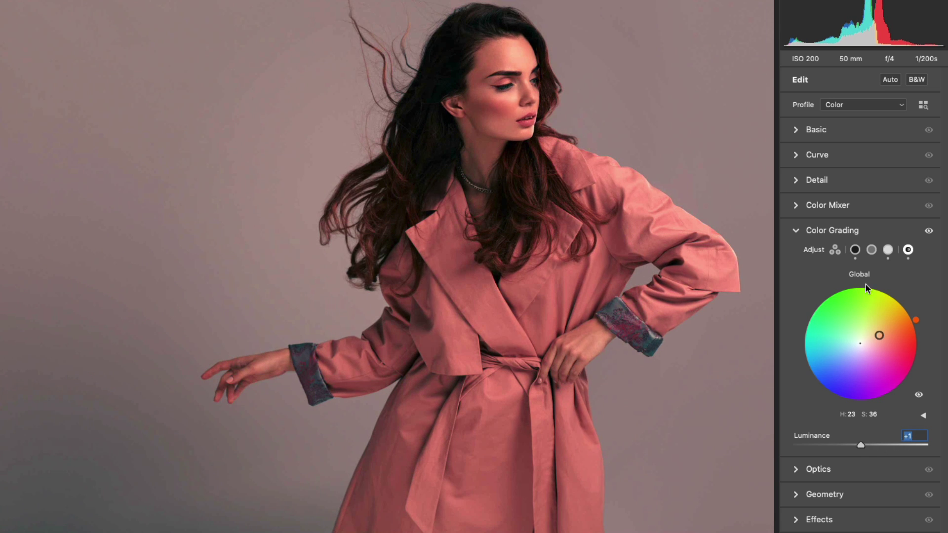
click(856, 250)
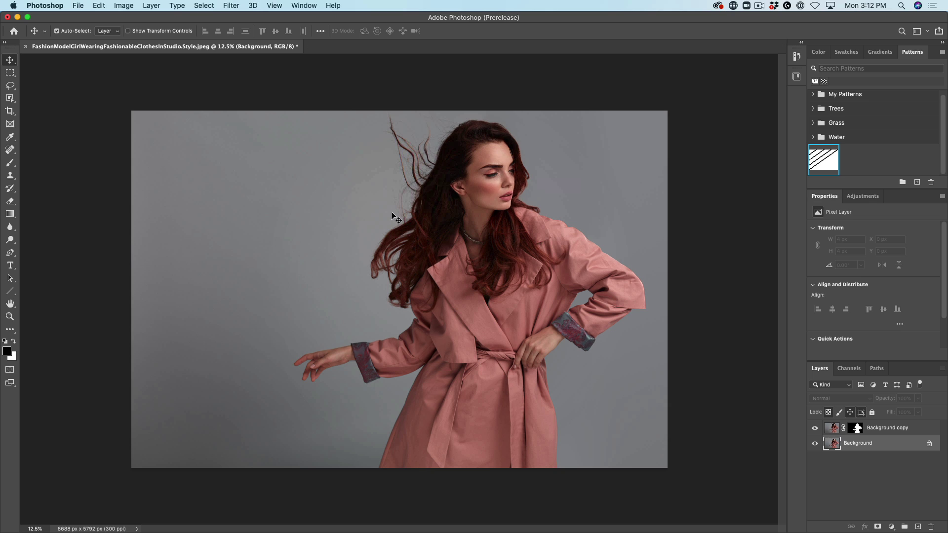
- Create a new 3 by 3 inch RGB document at 300 pixels/inch with a white background
click(82, 5)
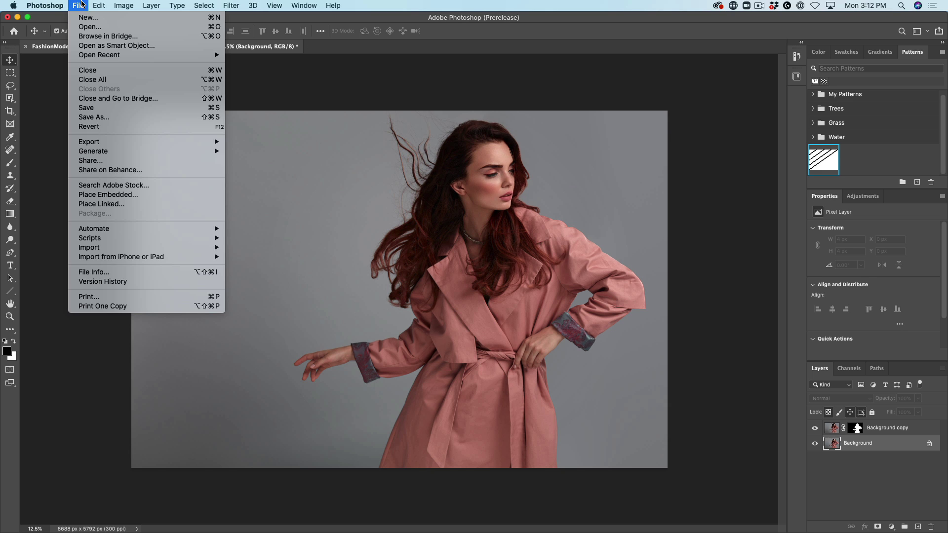
click(88, 17)
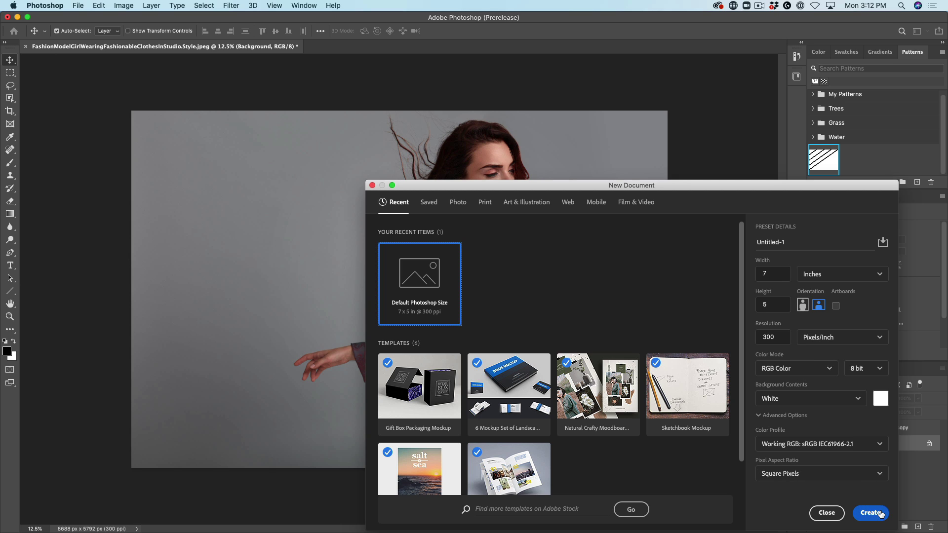
click(759, 274)
text(3)
double_click(770, 303)
text(3)
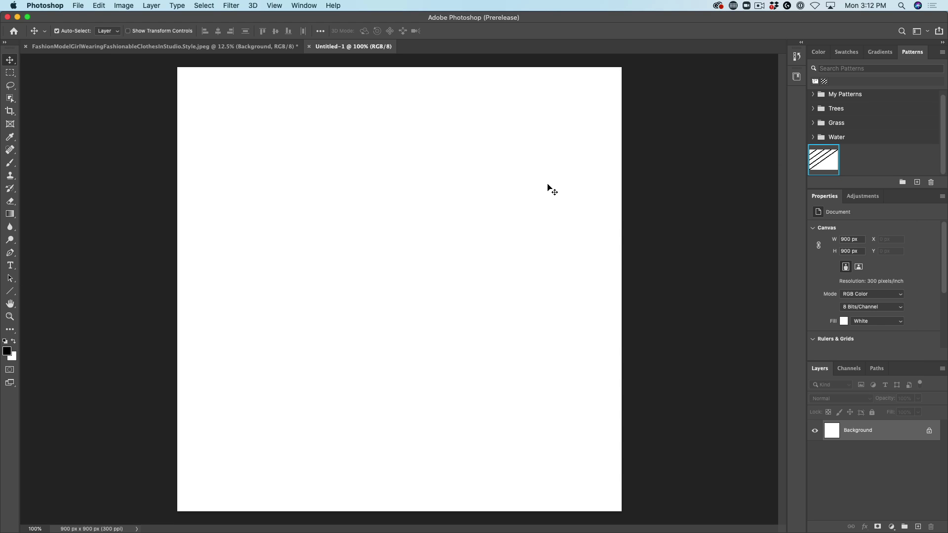
scroll(519, 225, down, 5)
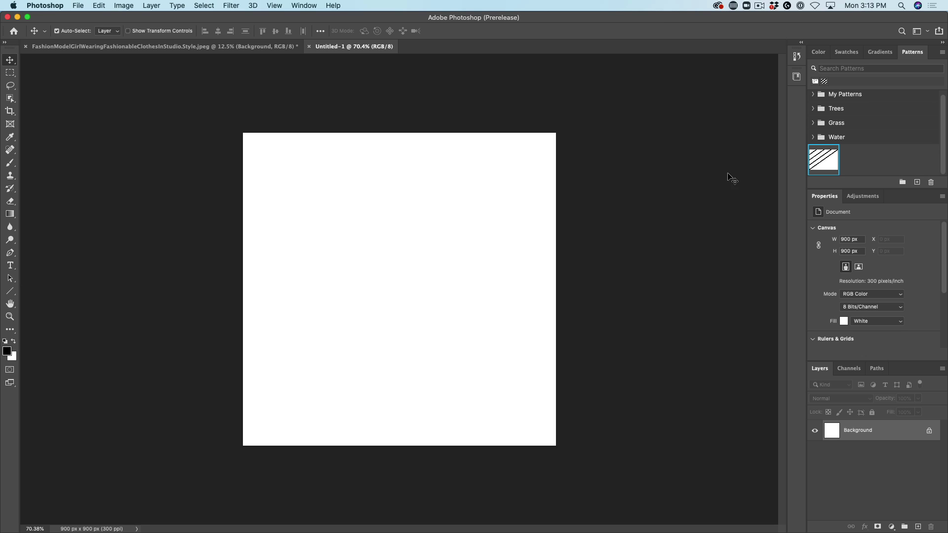
- Draw a black deer with the Custom Shape tool near the middle of the blank canvas and nudge it up slightly
drag(10, 291, 45, 346)
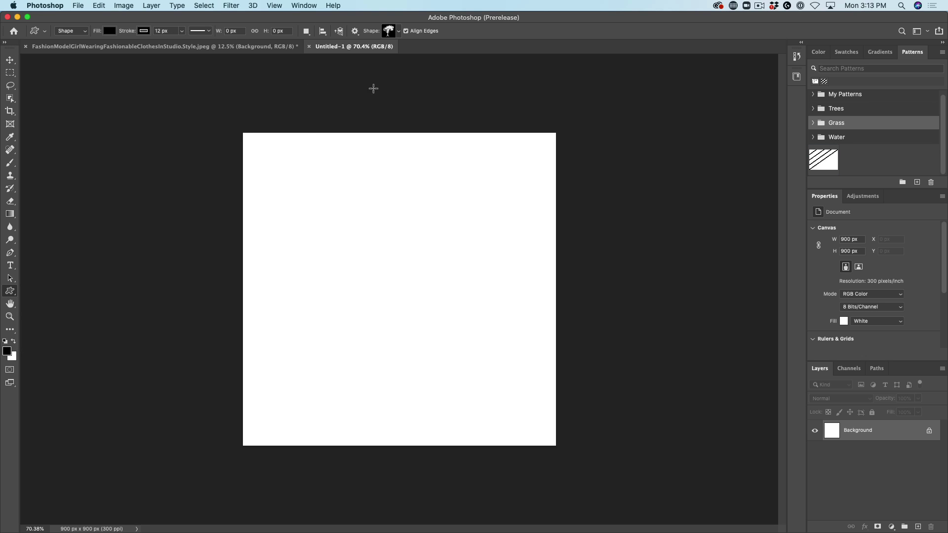
click(399, 31)
click(350, 94)
click(353, 238)
drag(350, 226, 460, 370)
click(11, 60)
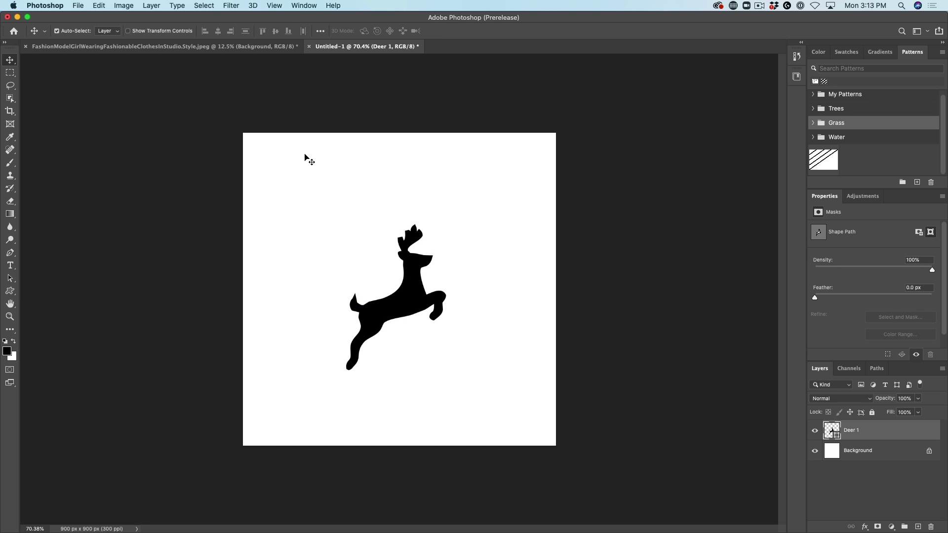
drag(421, 281, 422, 273)
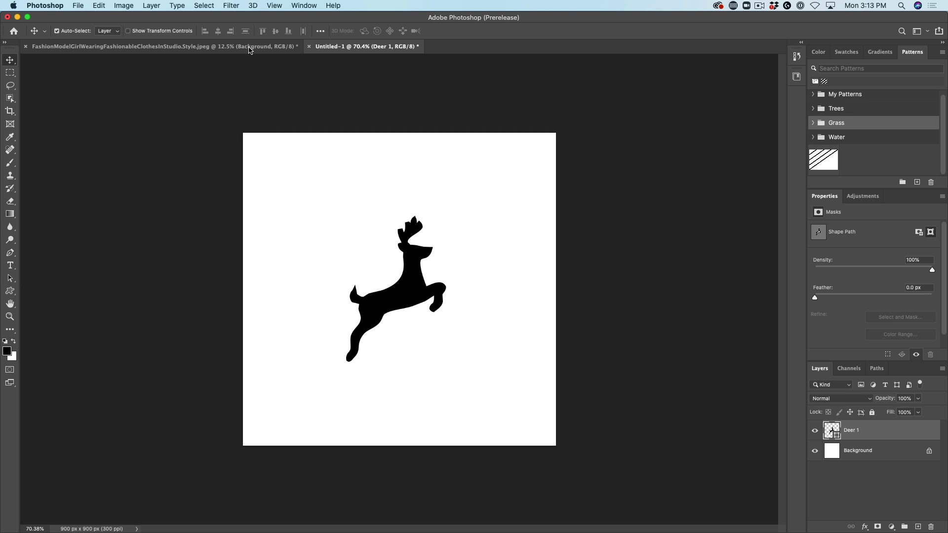
- Turn on Pattern Preview and examine how the deer repeats beyond the canvas edges
click(272, 4)
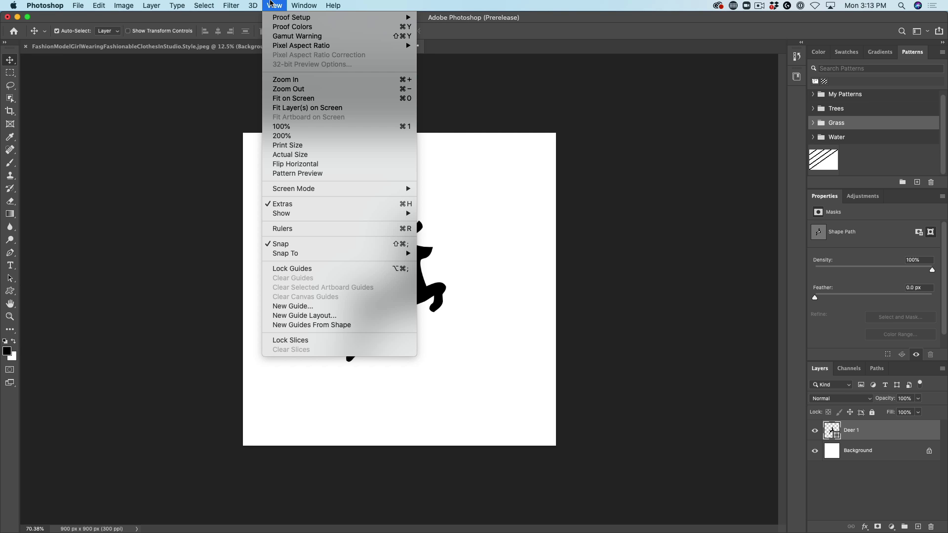
click(298, 173)
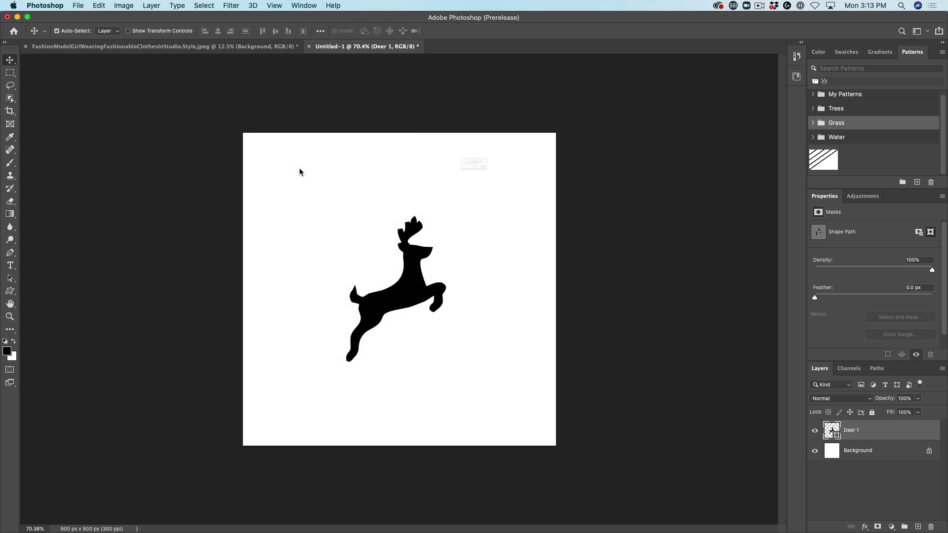
click(551, 193)
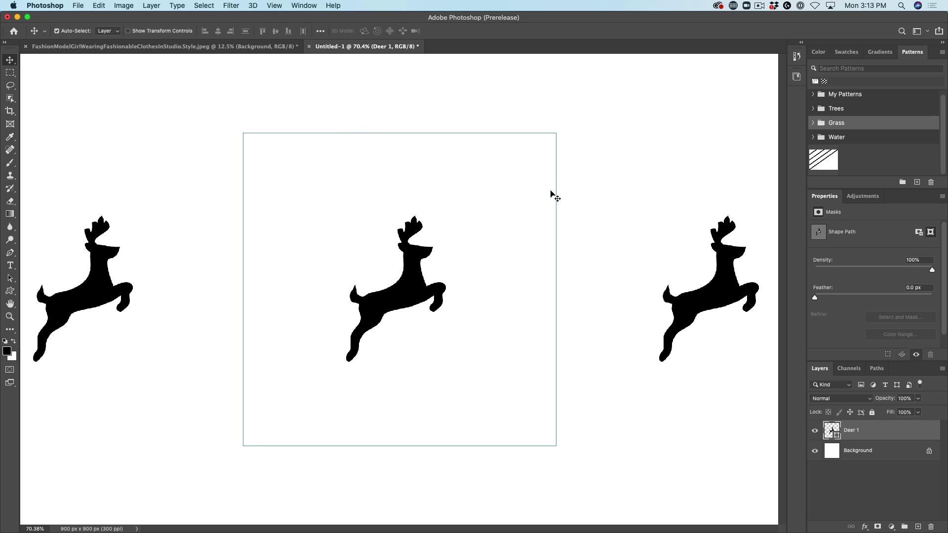
scroll(468, 228, down, 10)
scroll(465, 227, up, 6)
scroll(465, 226, down, 8)
scroll(473, 240, down, 3)
scroll(481, 267, up, 10)
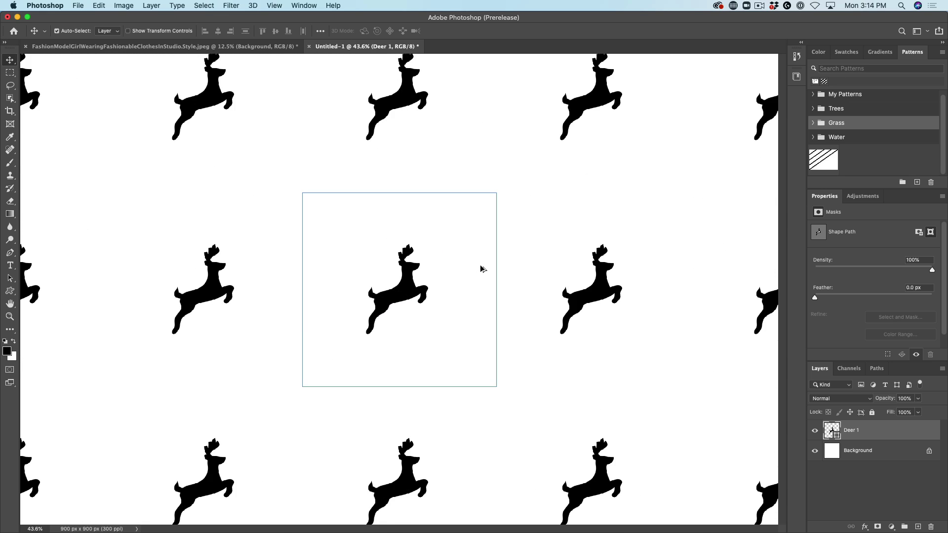
- Move the deer to the tile's upper left and add two smaller copies, one below it and one to its right
mouse_move(426, 290)
mouse_down()
mouse_move(398, 251)
mouse_move(342, 217)
mouse_move(409, 295)
mouse_move(439, 295)
mouse_up()
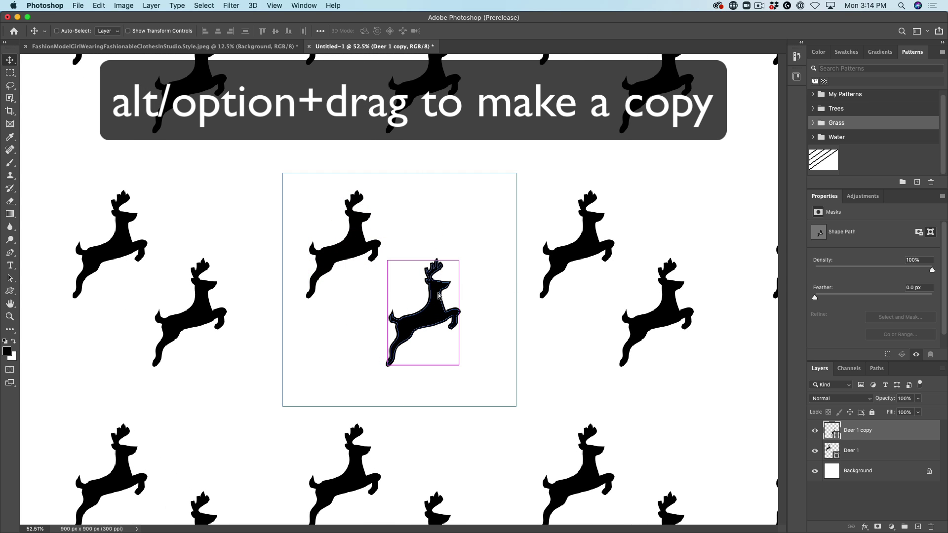
key(super+t)
drag(459, 259, 477, 265)
key(Return)
scroll(536, 244, down, 10)
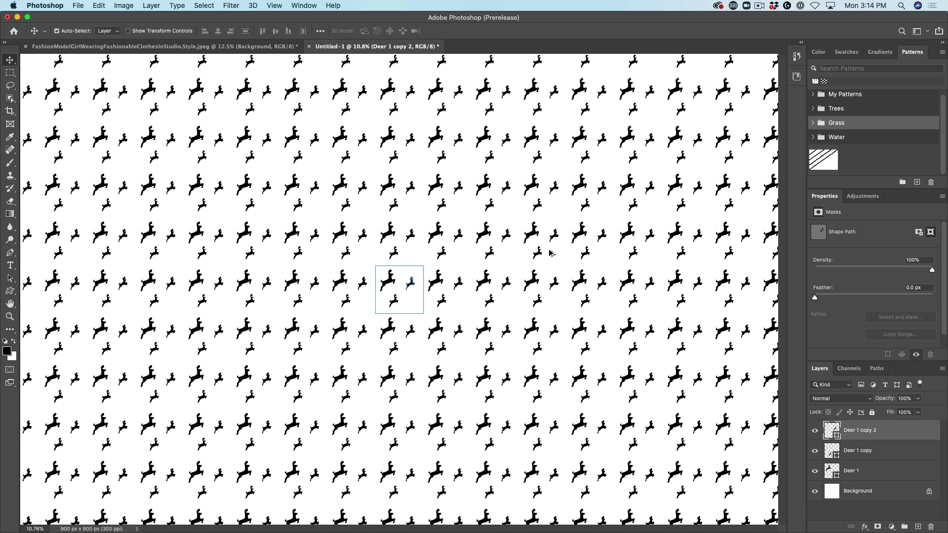
- Move the lower small deer directly beneath the other small one, keeping it just inside the tile's bottom edge
scroll(552, 253, up, 1)
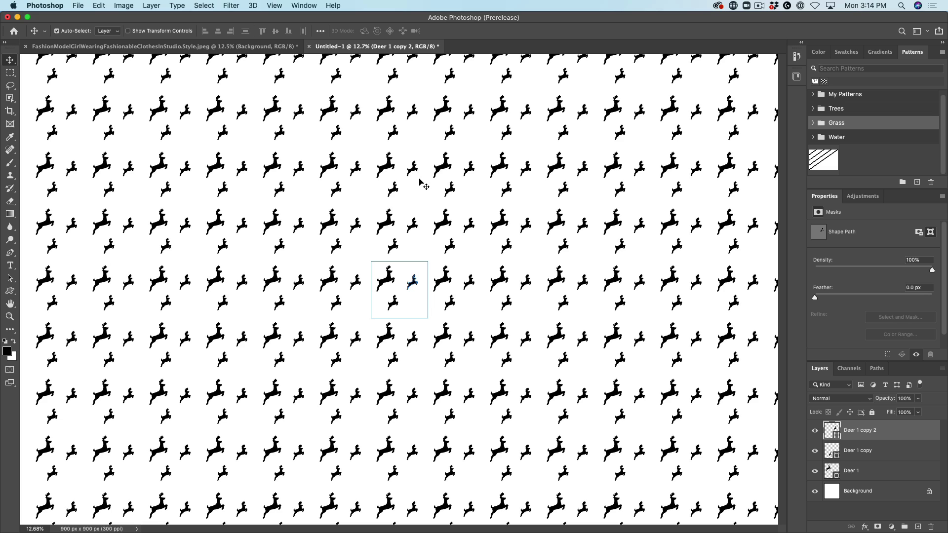
click(397, 305)
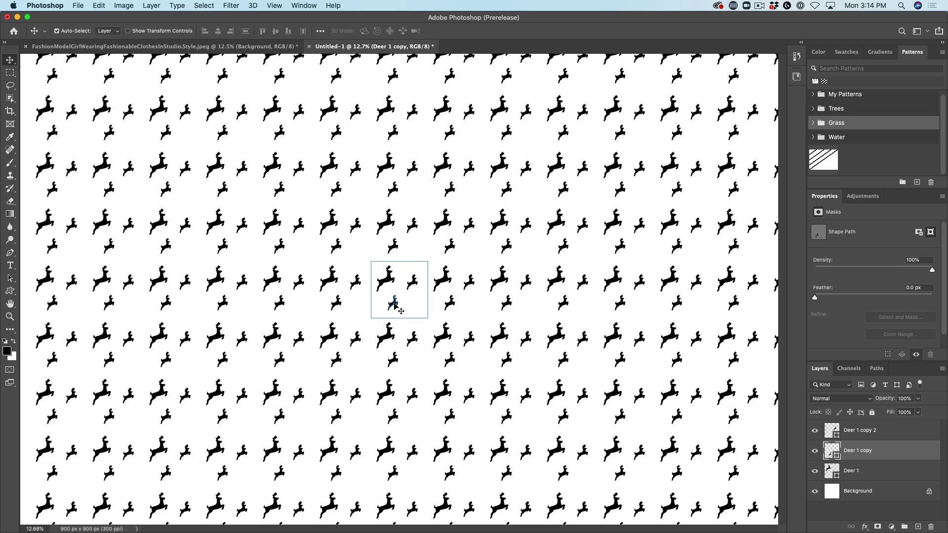
drag(397, 304, 413, 310)
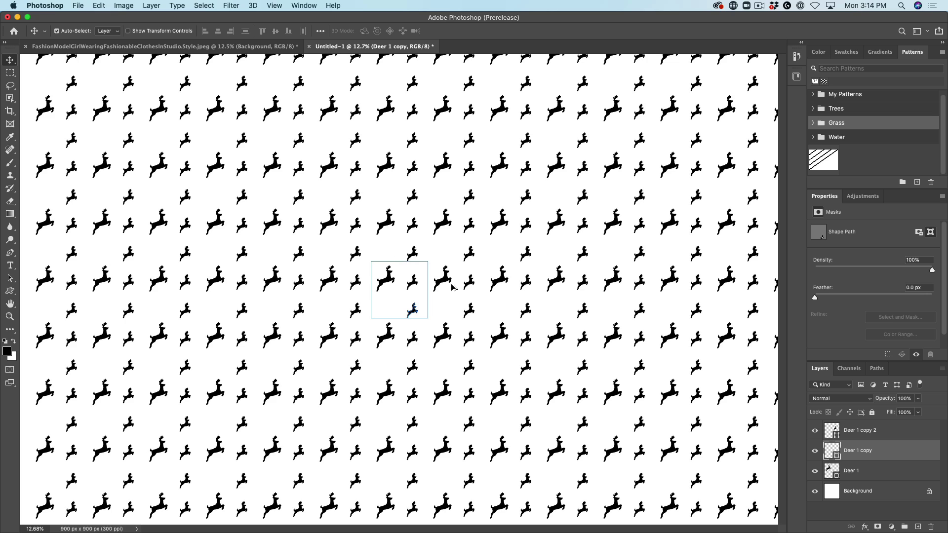
scroll(452, 287, up, 10)
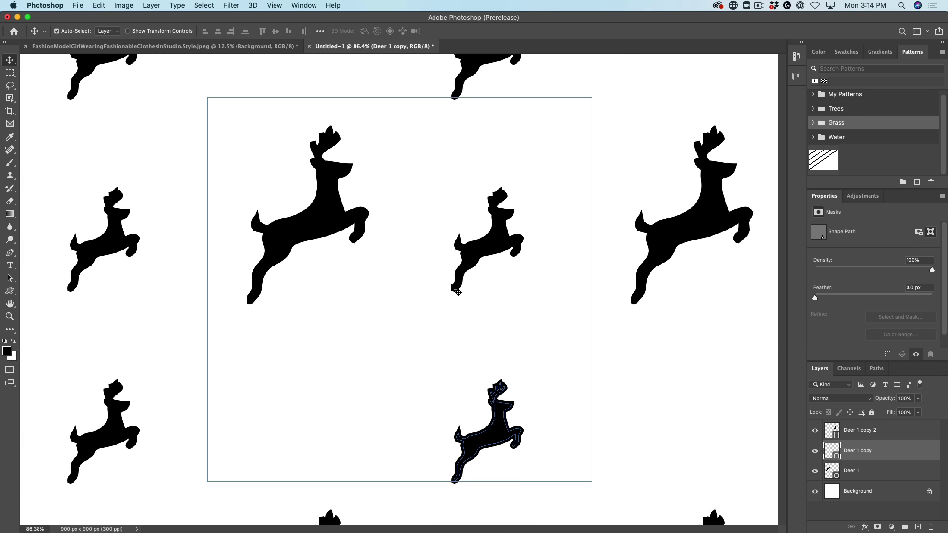
drag(504, 441, 504, 432)
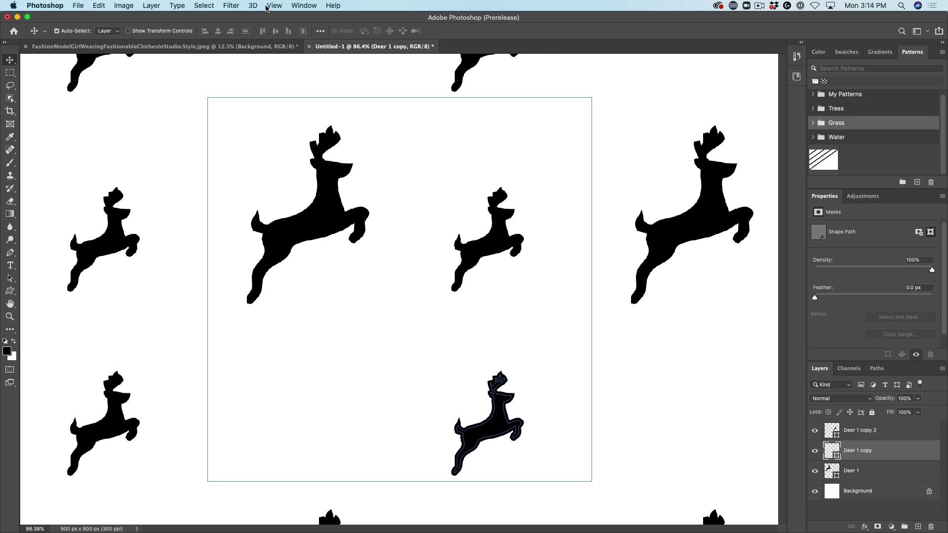
- Turn off Pattern Preview for the deer tile
click(307, 5)
mouse_move(276, 5)
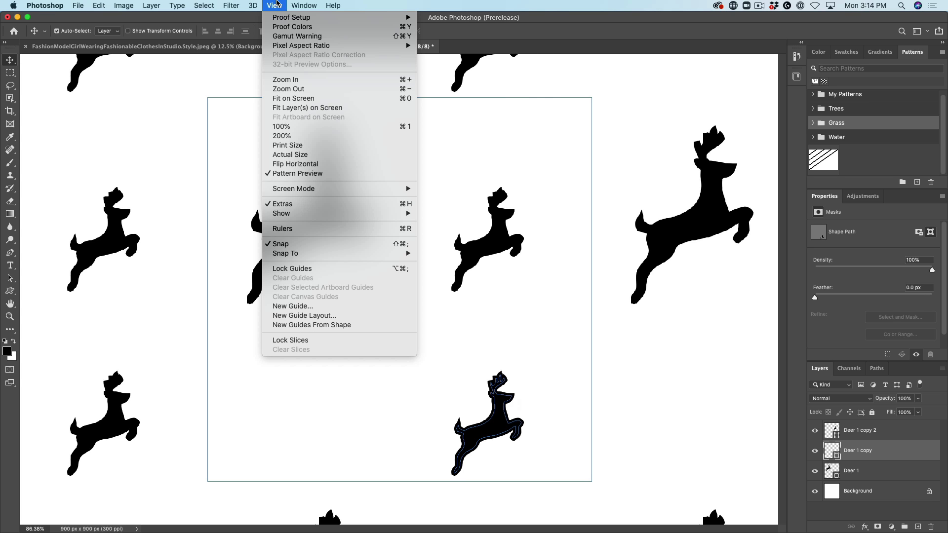
click(285, 173)
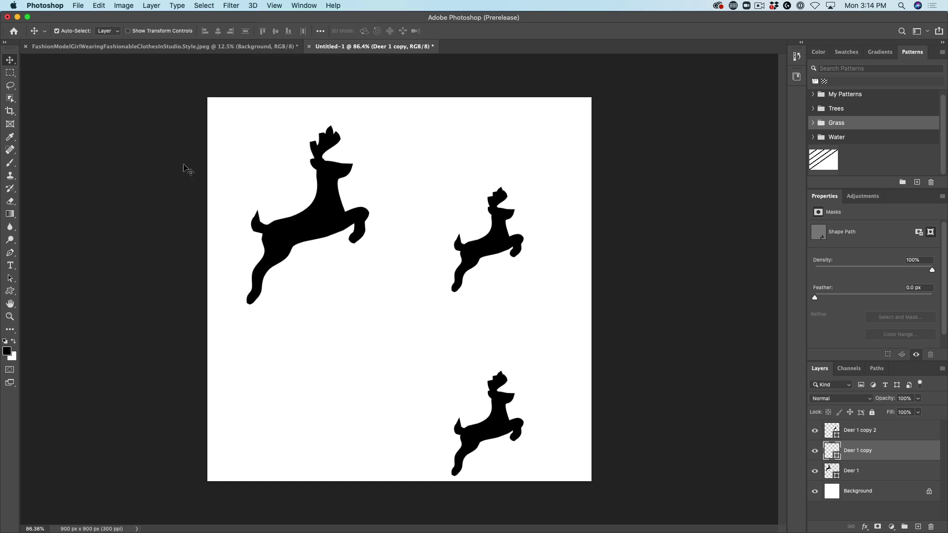
- Select the entire canvas and define it as a pattern named "deer"
key(super)
key(super+a)
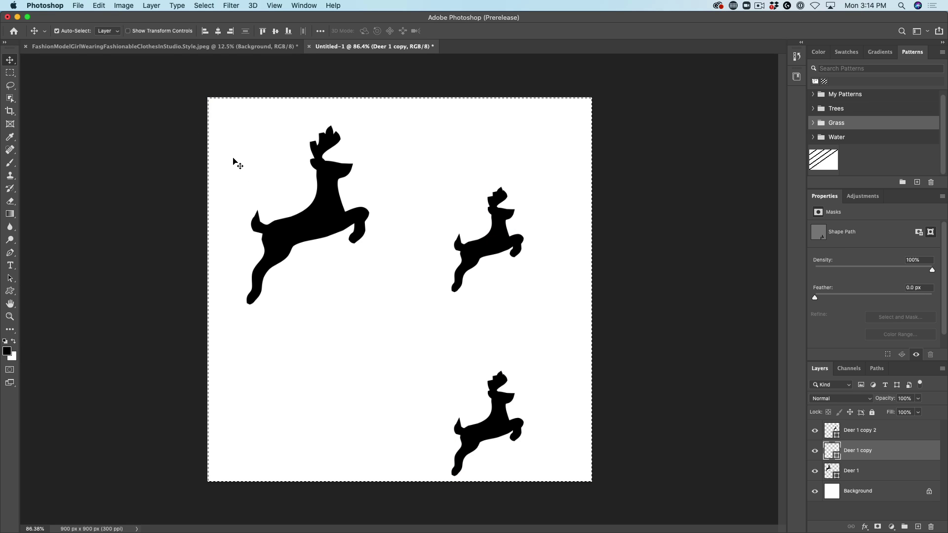
click(99, 5)
click(131, 287)
text(deer)
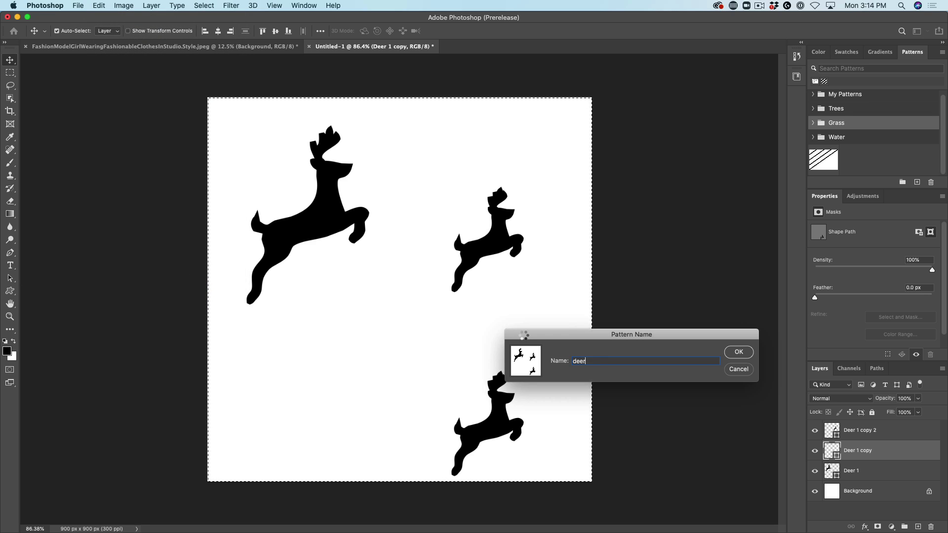
key(Return)
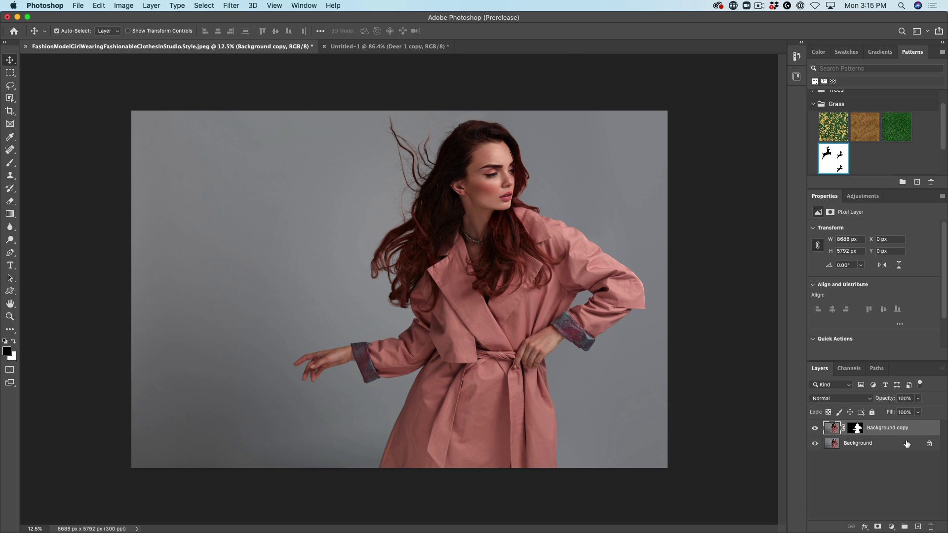
- Add the deer pattern to the fashion portrait as an unclipped fill layer between the Background and the masked Background copy
click(907, 444)
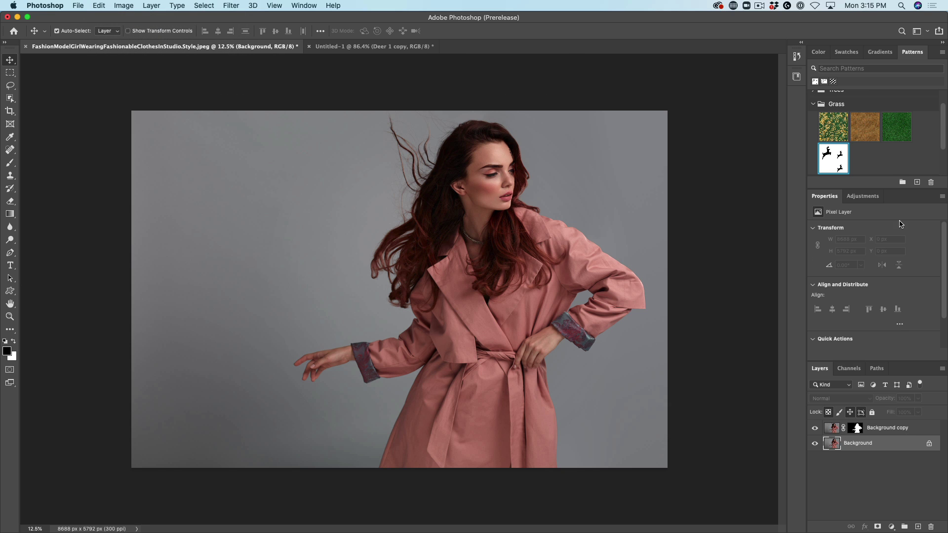
drag(838, 163, 583, 330)
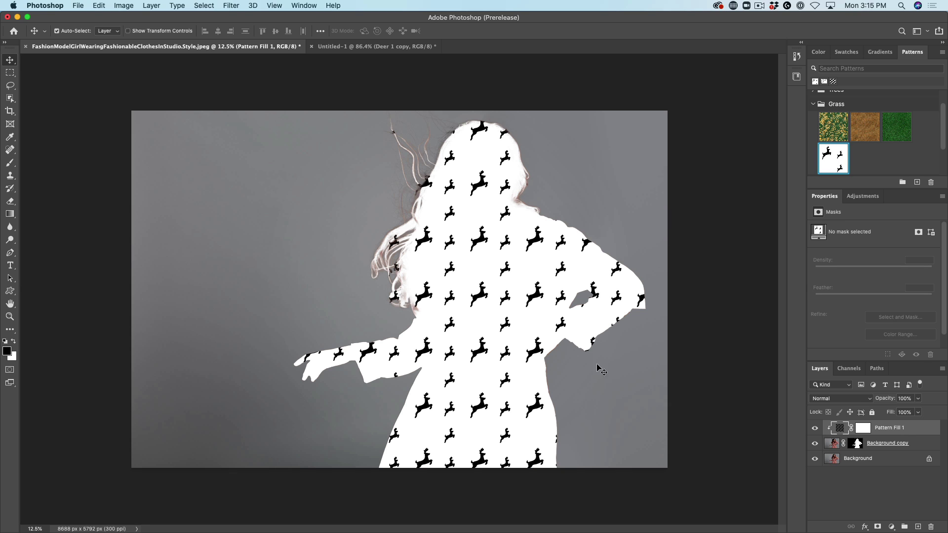
alt+click(831, 434)
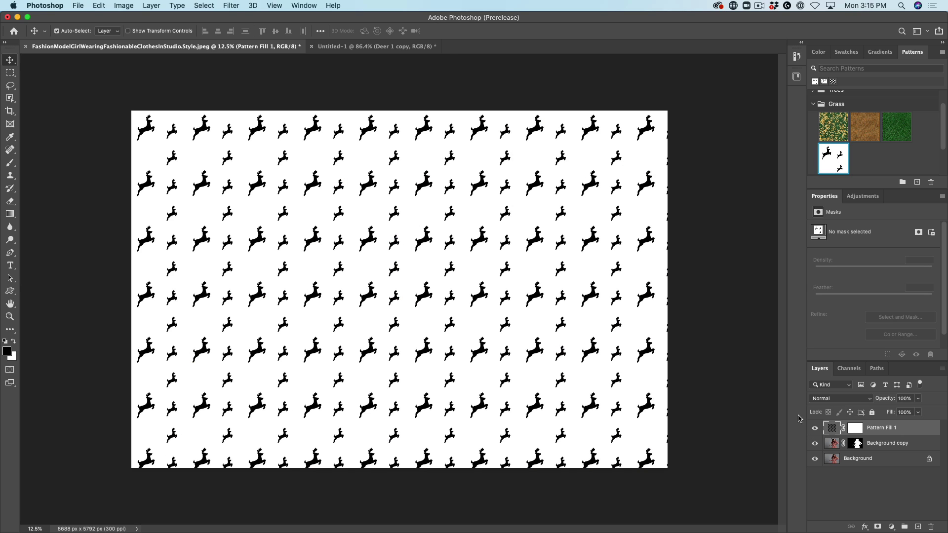
drag(918, 436, 920, 452)
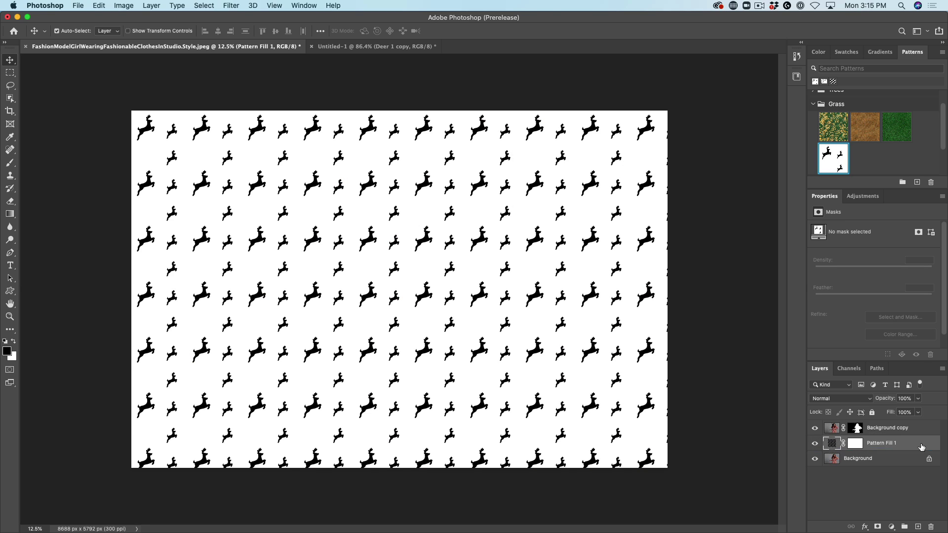
- Set the deer pattern fill layer to Multiply blending at 23% opacity
click(843, 399)
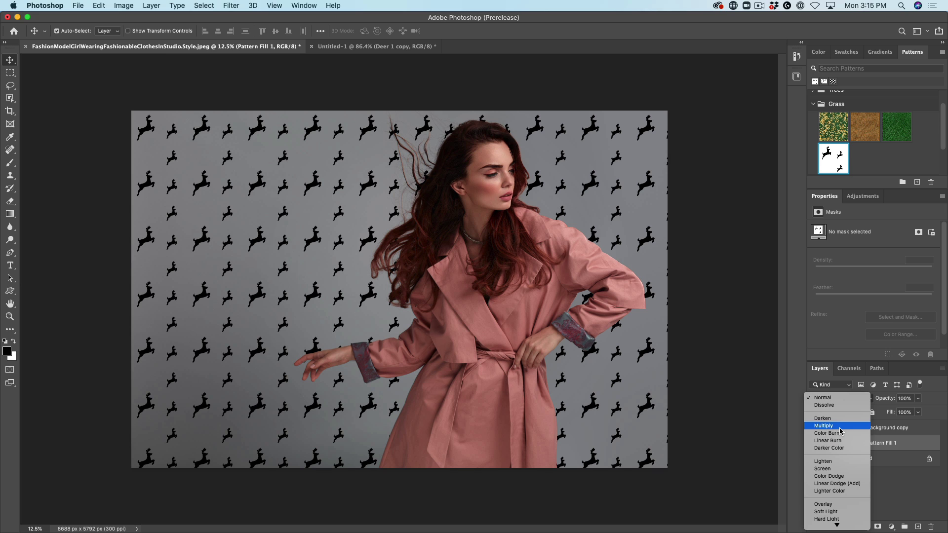
click(873, 409)
key(shift+alt+m)
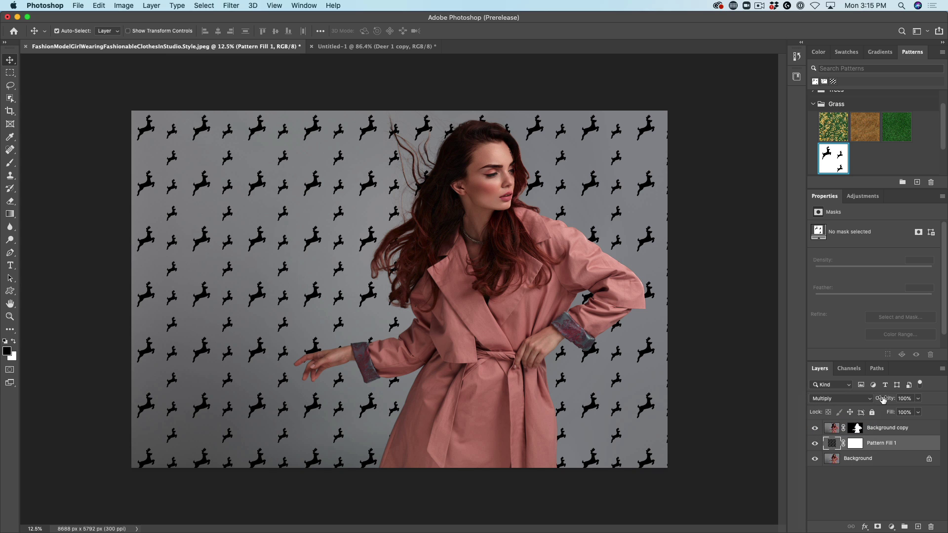
drag(838, 406, 846, 406)
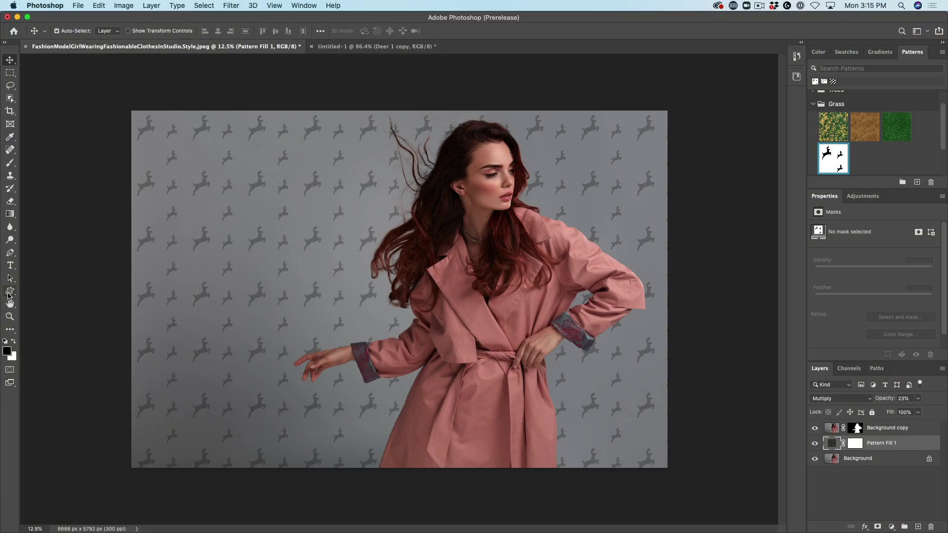
- Draw a triangle shape over the wallpaper beside the model and round its corners, about 1524 by 1383 px overall
click(10, 293)
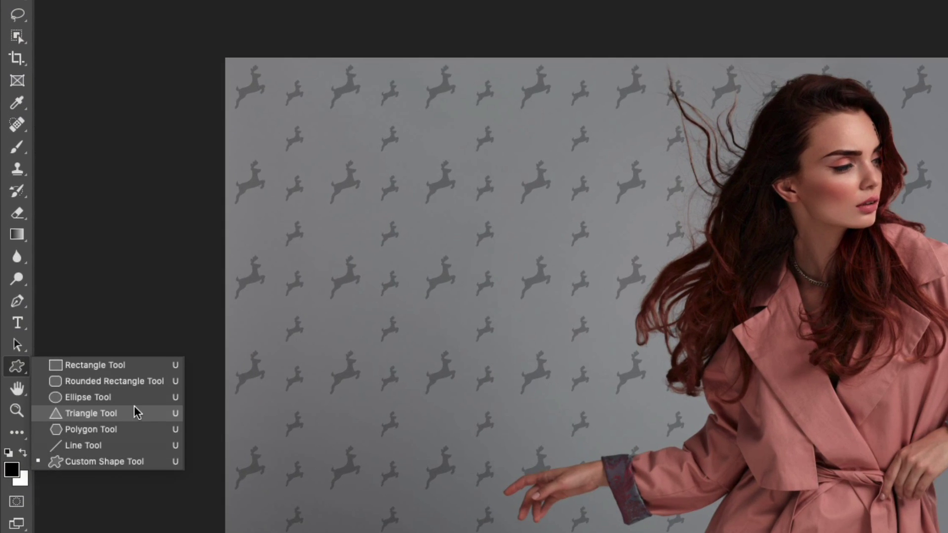
click(138, 412)
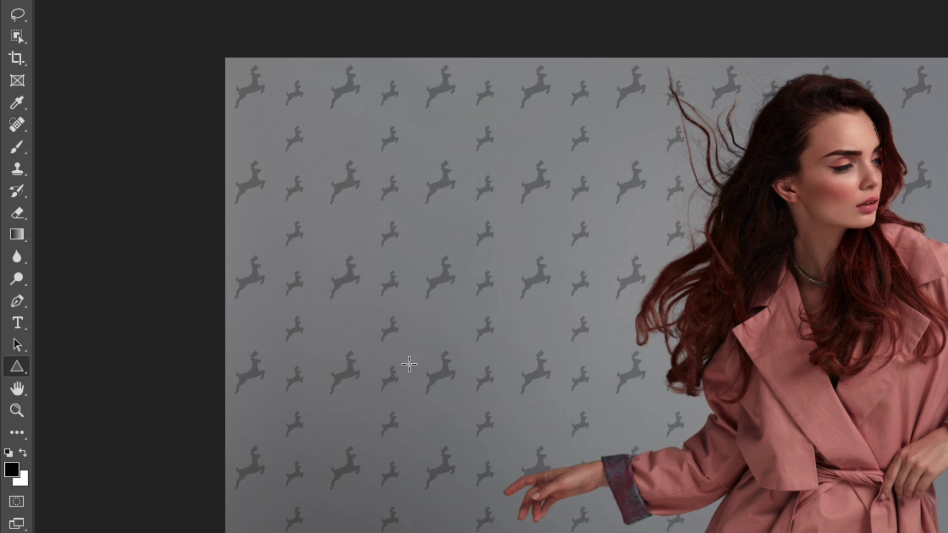
drag(327, 196, 590, 424)
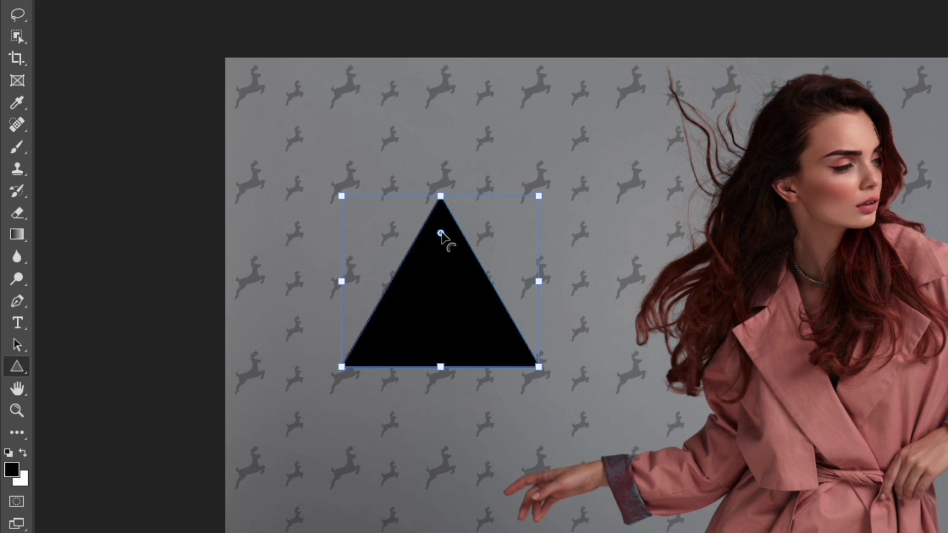
drag(440, 233, 444, 253)
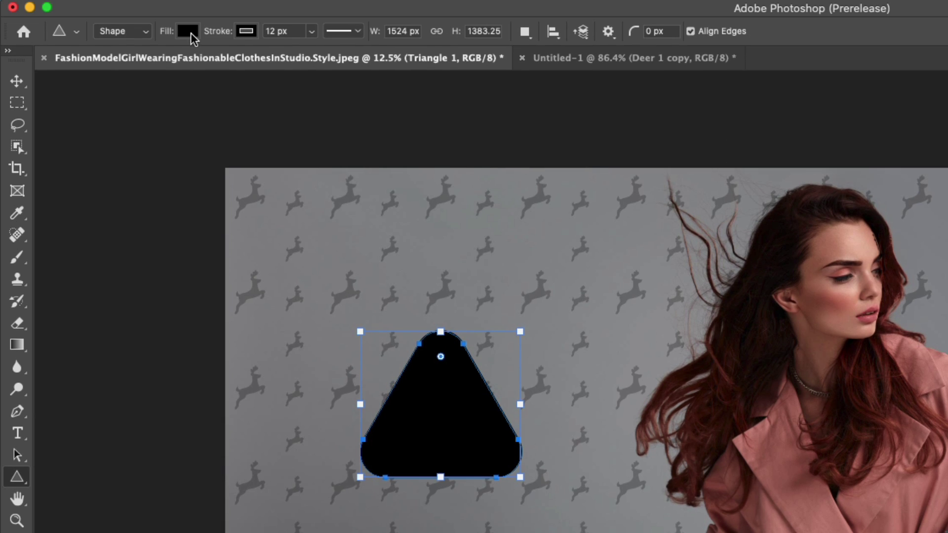
- Fill the rounded triangle with bright yellow, hue 59 at 100% saturation and brightness
click(189, 32)
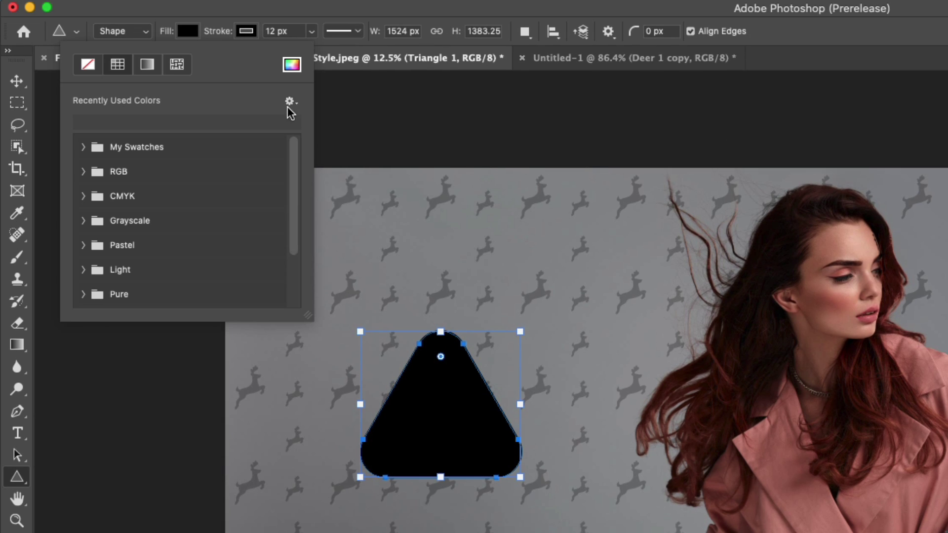
click(292, 65)
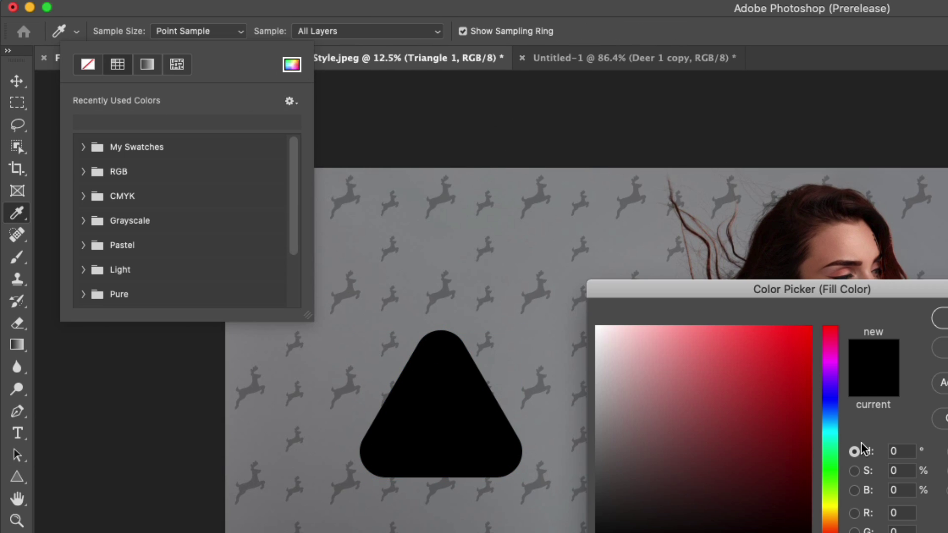
click(829, 504)
drag(776, 345, 828, 321)
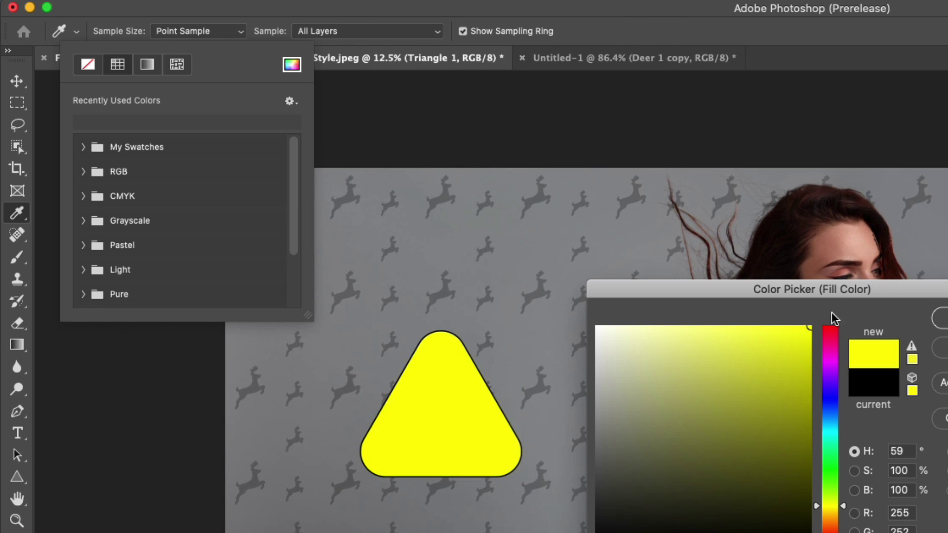
key(Return)
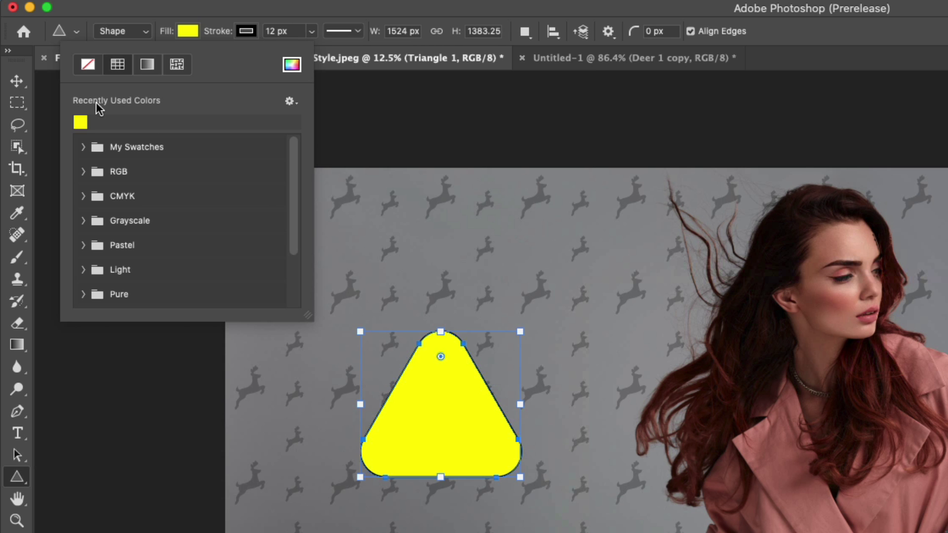
- Reduce the yellow triangle's opacity to 50% and place it in the upper-left part of the photo
click(16, 81)
drag(457, 384, 446, 333)
drag(372, 283, 347, 476)
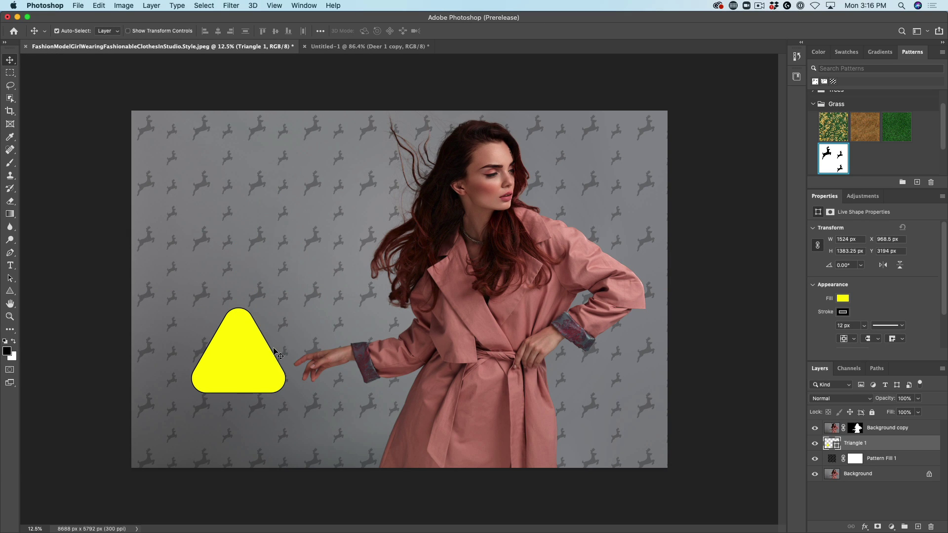
key(5)
drag(249, 370, 224, 227)
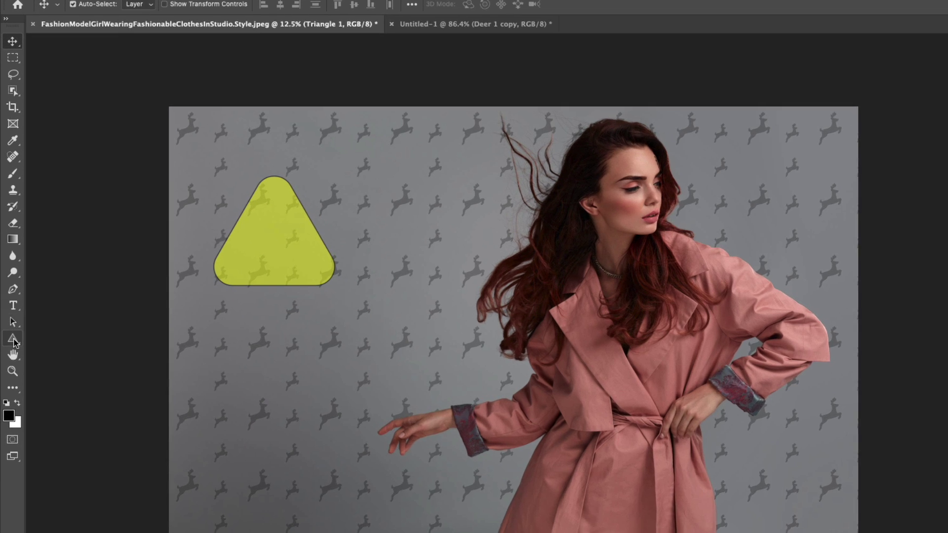
- Draw a yellow rectangle below the triangle with the Rounded Rectangle tool and strongly round only its upper-left corner
click(10, 291)
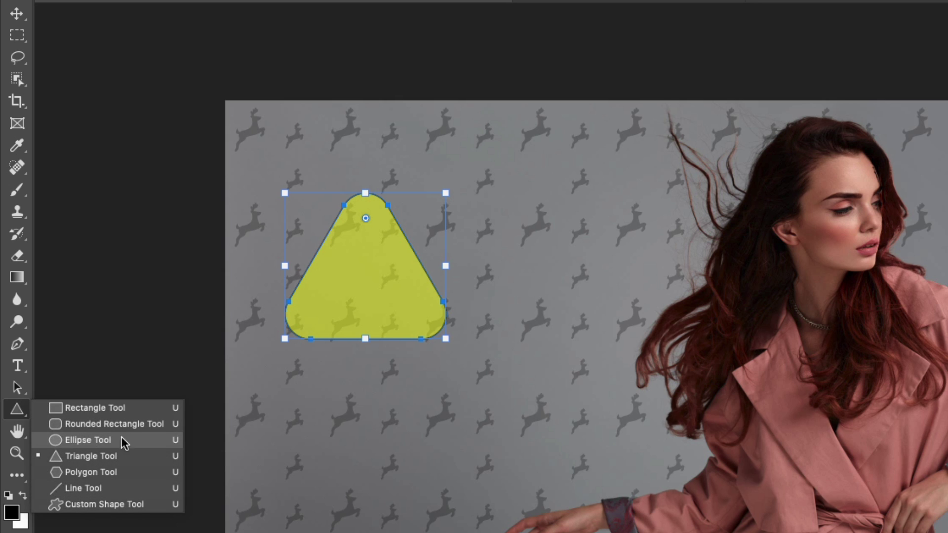
click(131, 424)
drag(288, 427, 456, 532)
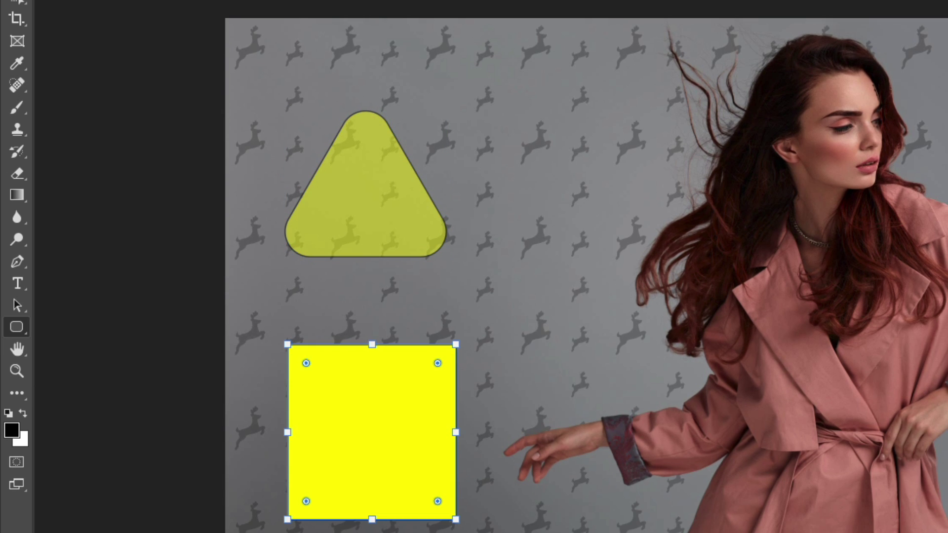
drag(306, 363, 285, 326)
drag(302, 366, 377, 413)
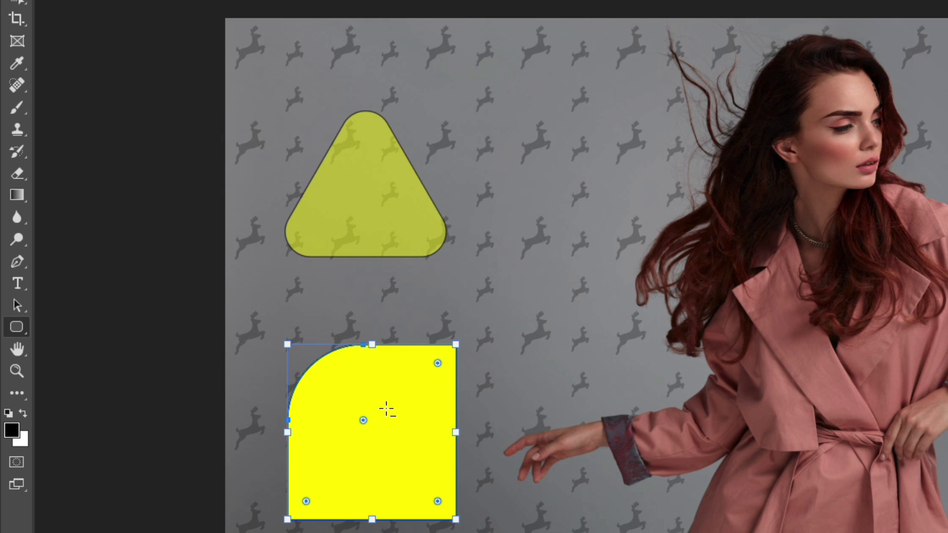